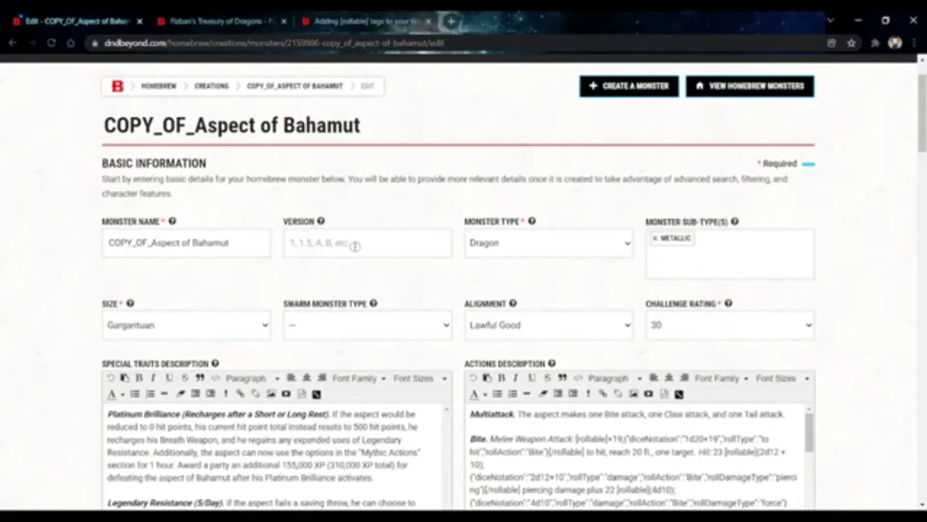
Examine the monster's basic information fields and browse the available sub-types without changing the selection.
{"action": "scroll", "coordinate": [355, 246], "scroll_direction": "up", "scroll_amount": 2}
{"action": "mouse_move", "coordinate": [118, 110]}
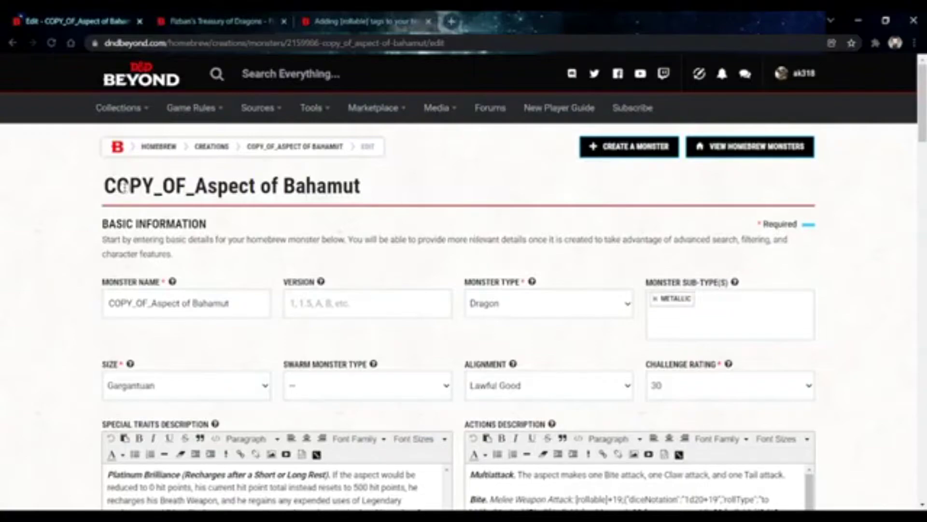
{"action": "scroll", "coordinate": [461, 216], "scroll_direction": "down", "scroll_amount": 3}
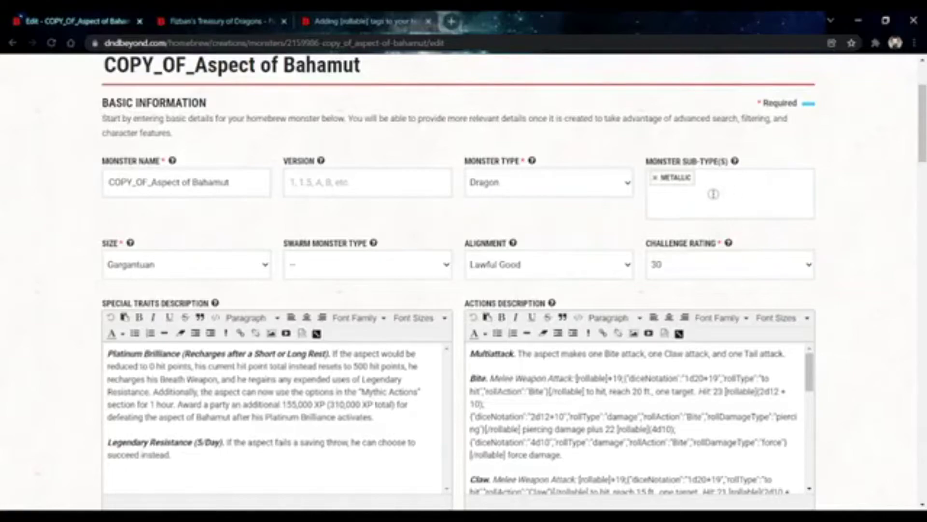
{"action": "left_click", "coordinate": [713, 194]}
{"action": "scroll", "coordinate": [768, 264], "scroll_direction": "down", "scroll_amount": 10}
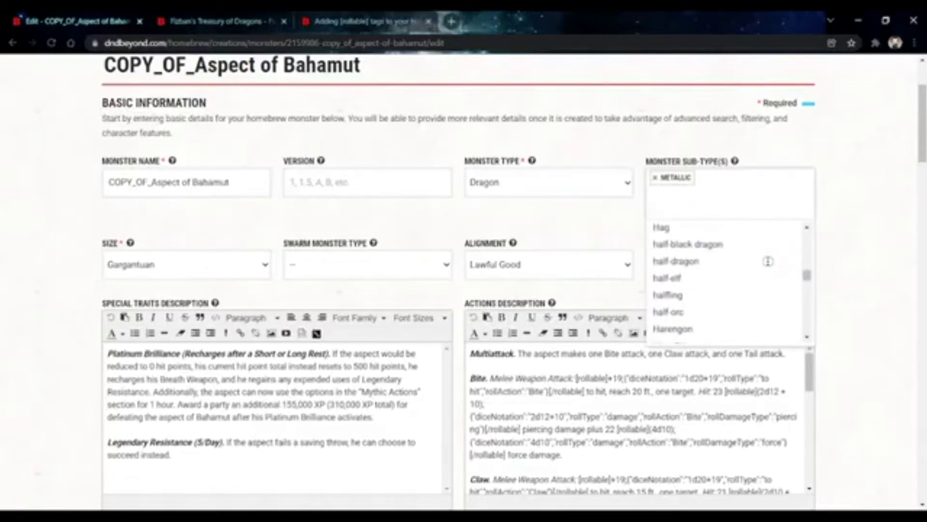
{"action": "scroll", "coordinate": [768, 264], "scroll_direction": "down", "scroll_amount": 5}
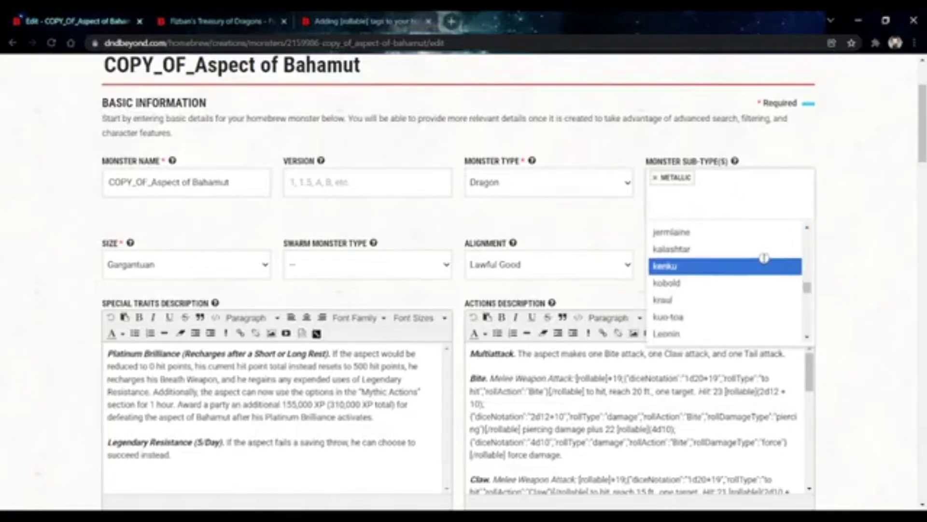
{"action": "left_click", "coordinate": [538, 225]}
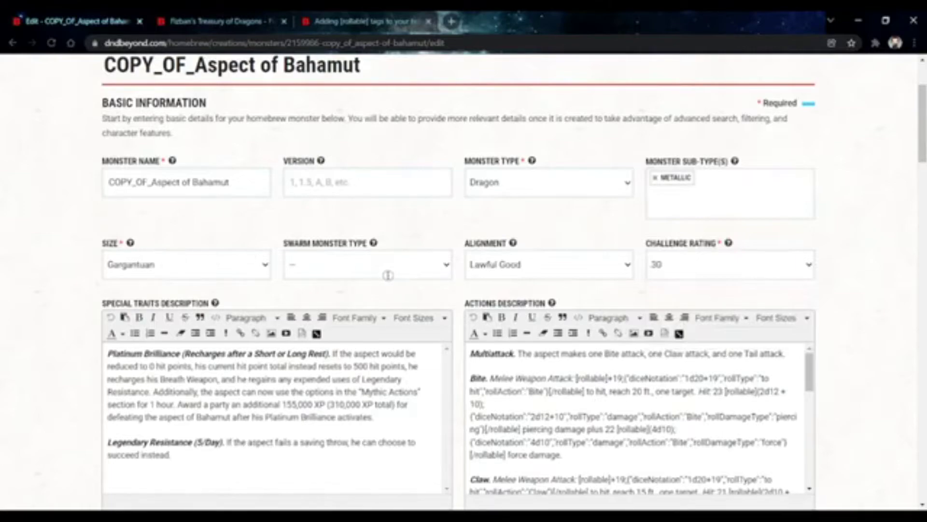
Review the swarm monster type help text and the trait, action and characteristics description fields.
{"action": "mouse_move", "coordinate": [374, 245]}
{"action": "scroll", "coordinate": [703, 231], "scroll_direction": "down", "scroll_amount": 1}
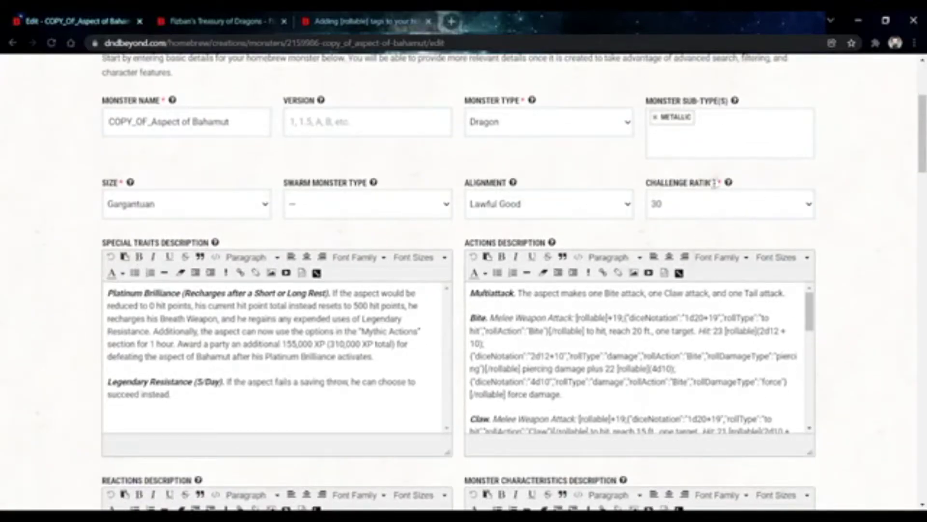
{"action": "mouse_move", "coordinate": [492, 182]}
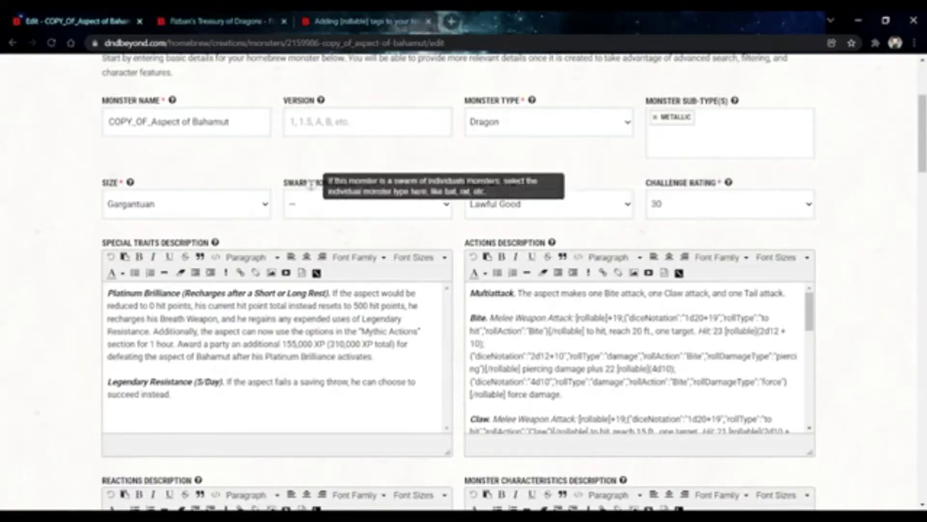
{"action": "scroll", "coordinate": [309, 193], "scroll_direction": "down", "scroll_amount": 2}
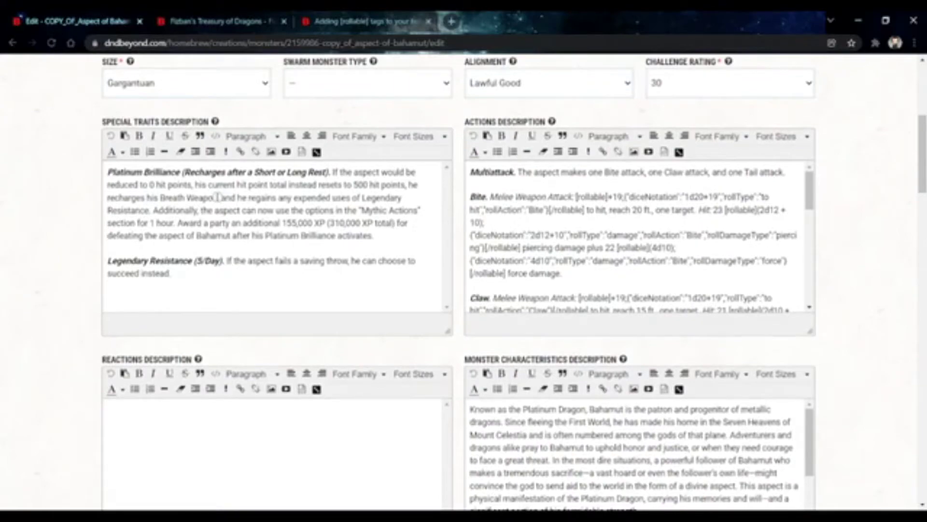
Open the COPY_OF_Aspect of Bahamut monster page in a new tab and view its stat block traits and actions.
{"action": "scroll", "coordinate": [188, 160], "scroll_direction": "up", "scroll_amount": 6}
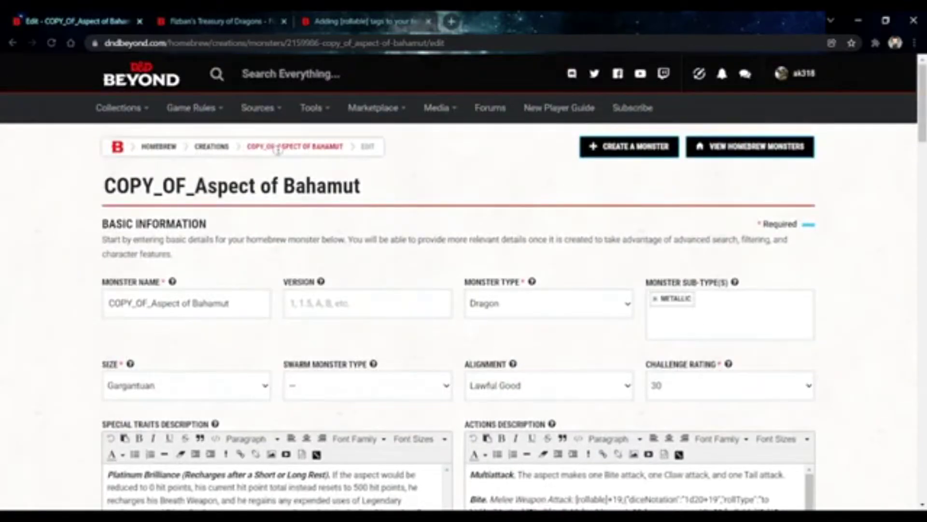
{"action": "middle_click", "coordinate": [277, 147]}
{"action": "left_click", "coordinate": [229, 25]}
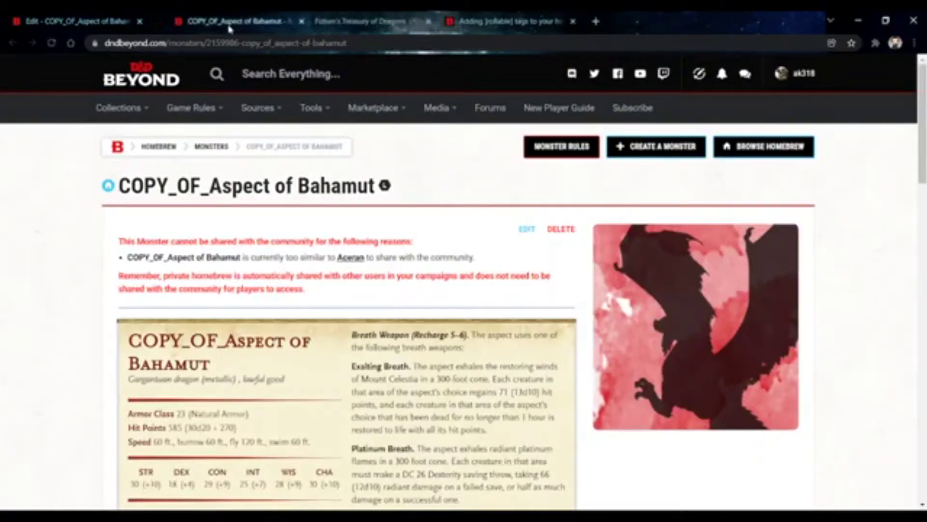
{"action": "scroll", "coordinate": [222, 290], "scroll_direction": "down", "scroll_amount": 9}
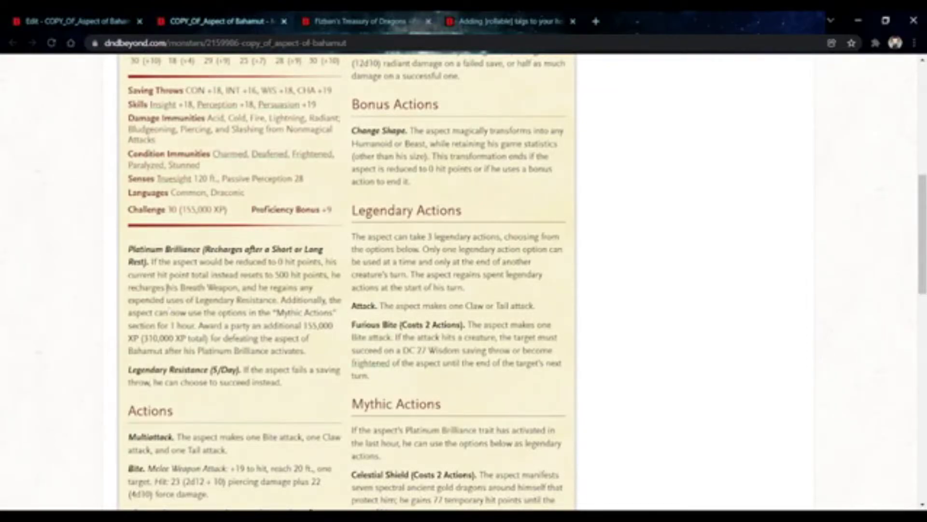
Compare the special traits and actions descriptions in the edit form with the published stat block.
{"action": "left_click", "coordinate": [72, 21]}
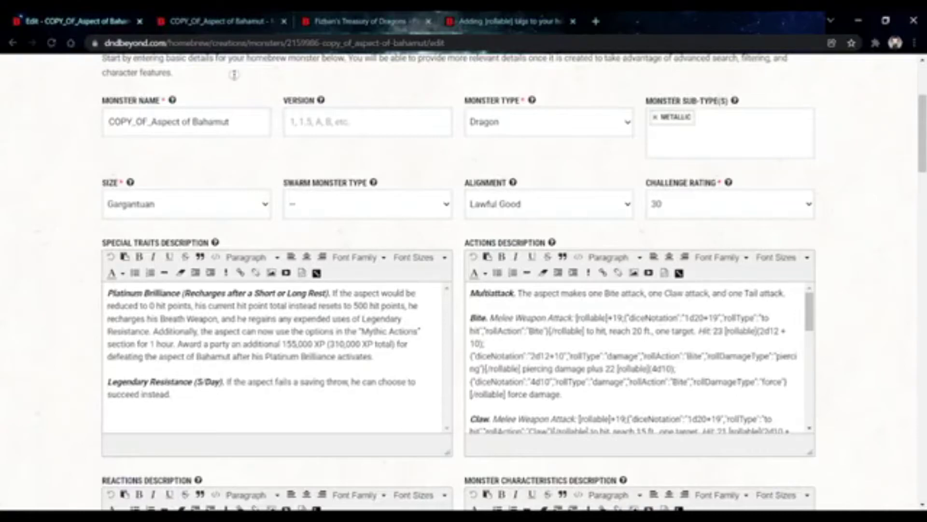
{"action": "left_click", "coordinate": [220, 22]}
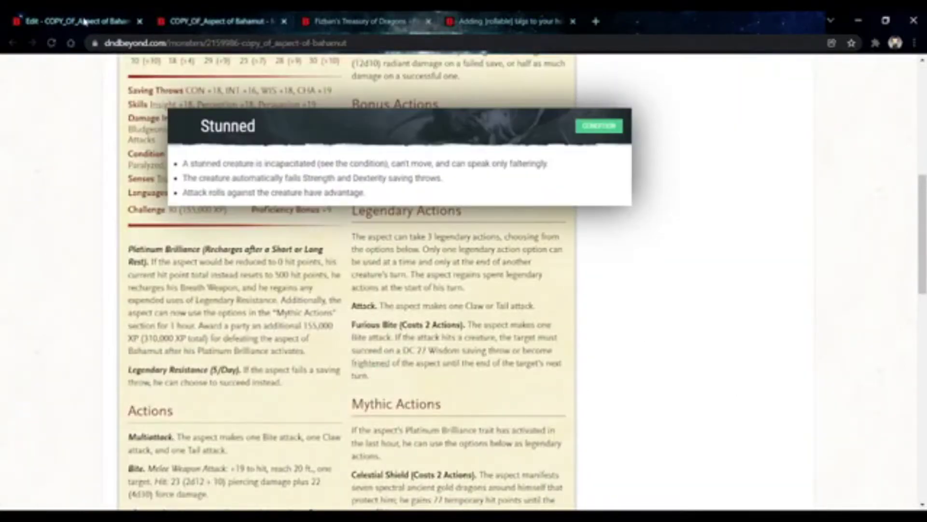
{"action": "left_click", "coordinate": [75, 21]}
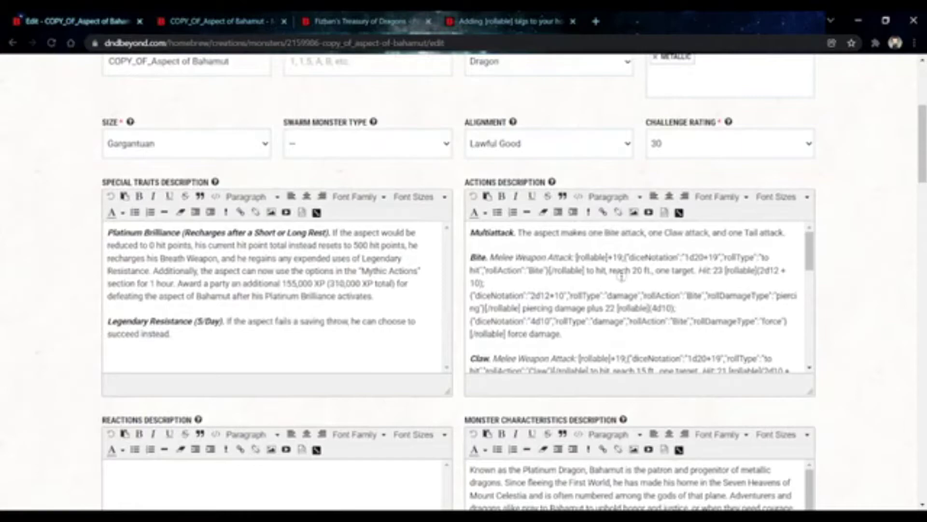
{"action": "scroll", "coordinate": [662, 286], "scroll_direction": "down", "scroll_amount": 3}
{"action": "scroll", "coordinate": [662, 286], "scroll_direction": "up", "scroll_amount": 3}
Read the forum guide on adding [rollable] tags, covering the expression format, data fields, damage types and sample dice expressions.
{"action": "left_click", "coordinate": [507, 22]}
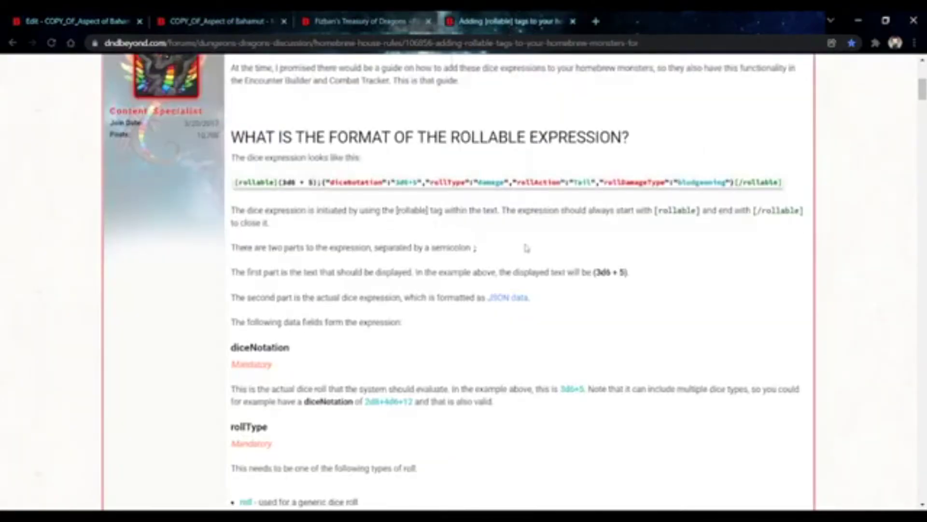
{"action": "scroll", "coordinate": [527, 247], "scroll_direction": "up", "scroll_amount": 3}
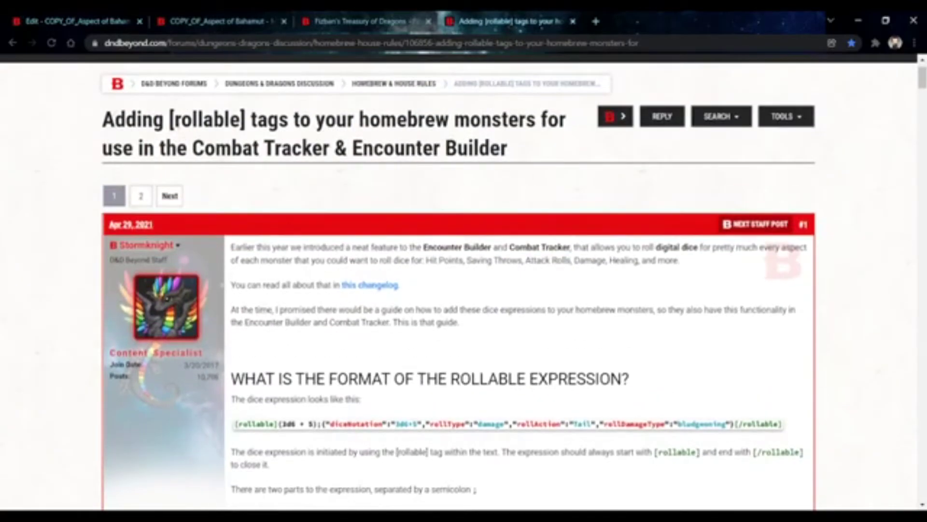
{"action": "scroll", "coordinate": [477, 281], "scroll_direction": "down", "scroll_amount": 6}
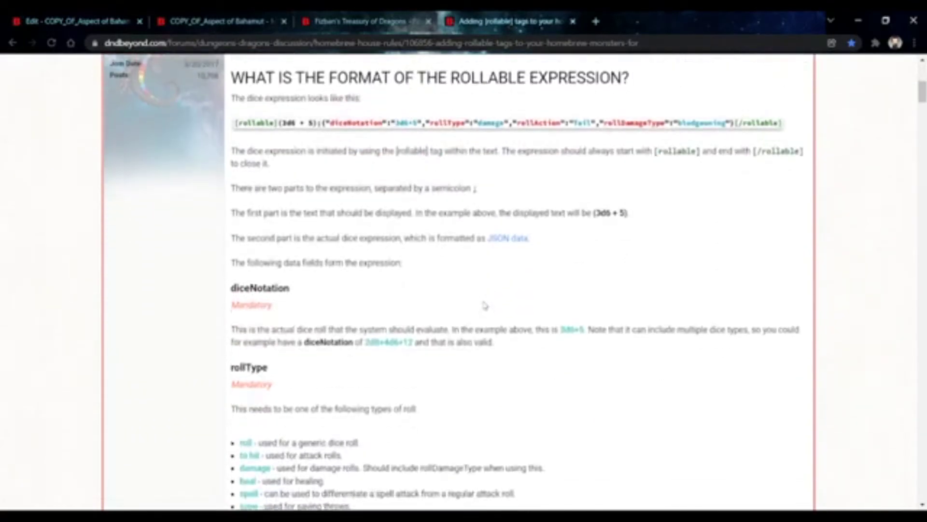
{"action": "scroll", "coordinate": [426, 264], "scroll_direction": "down", "scroll_amount": 3}
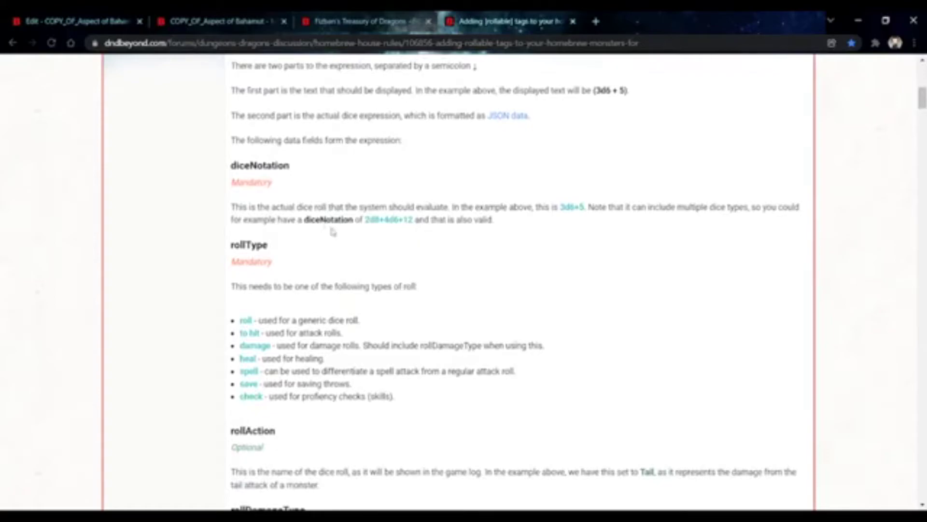
{"action": "scroll", "coordinate": [332, 232], "scroll_direction": "down", "scroll_amount": 5}
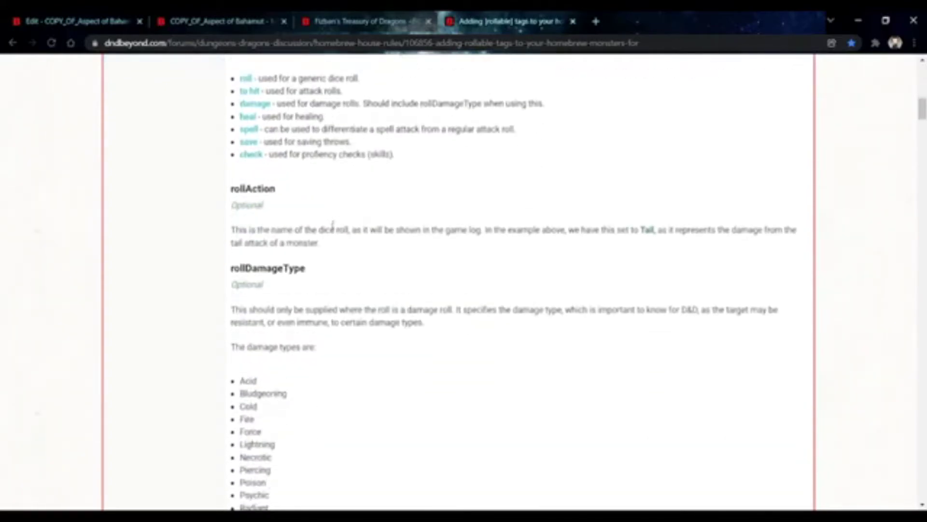
{"action": "scroll", "coordinate": [356, 296], "scroll_direction": "down", "scroll_amount": 4}
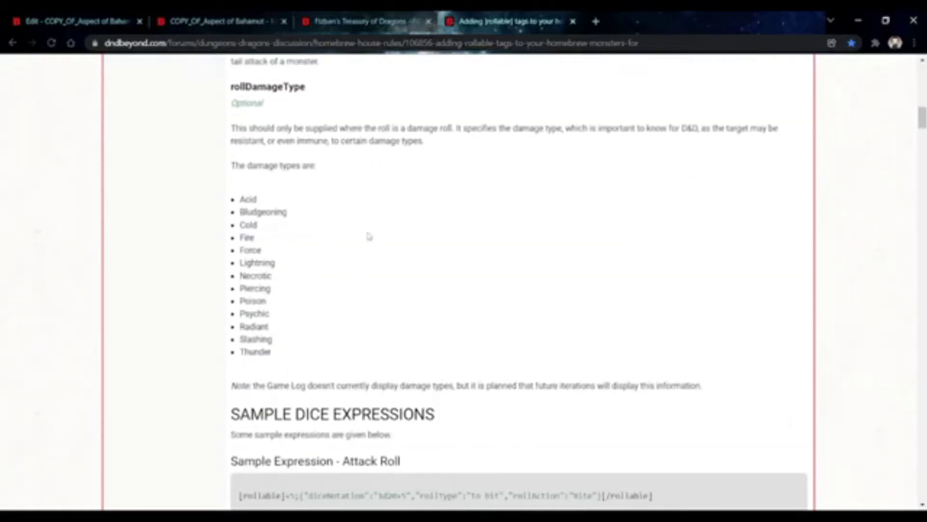
{"action": "scroll", "coordinate": [368, 235], "scroll_direction": "down", "scroll_amount": 12}
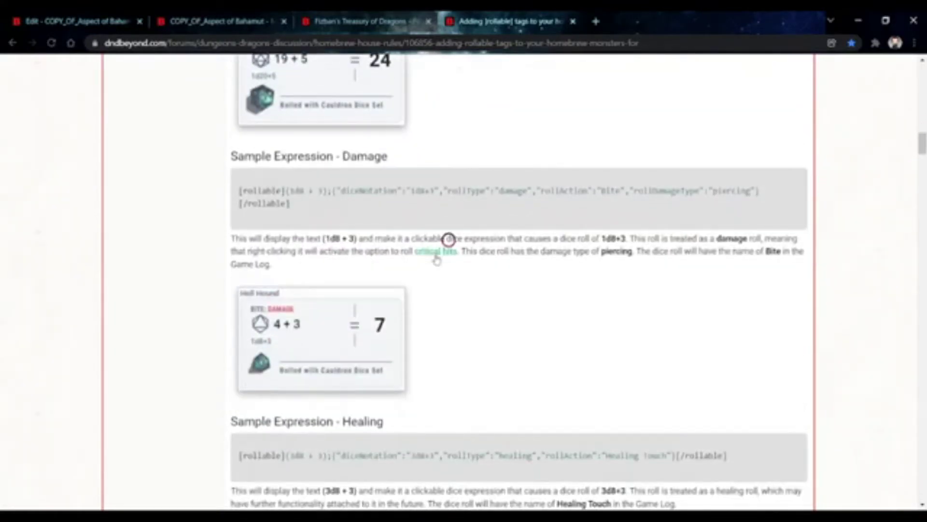
Check the Perception skill reference in the monster's stat block and return to the edit form.
{"action": "left_click", "coordinate": [360, 21]}
{"action": "left_click", "coordinate": [202, 22]}
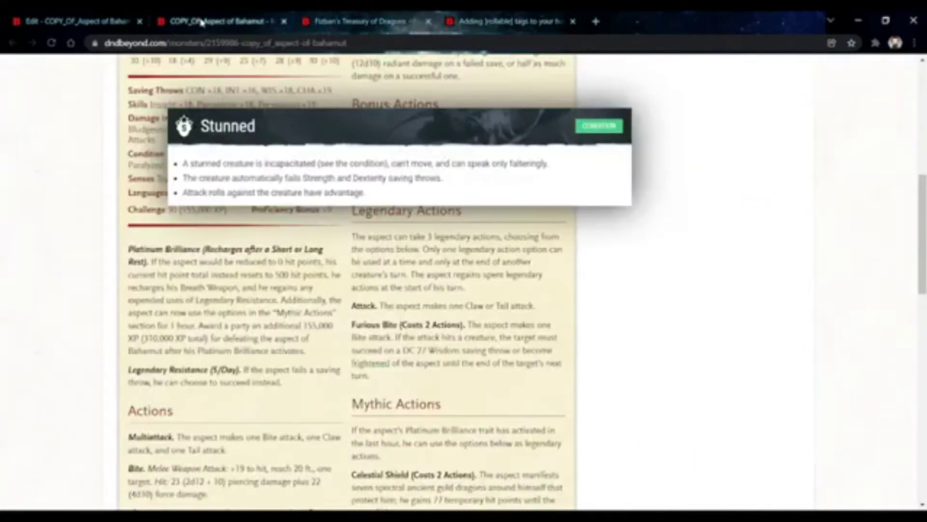
{"action": "mouse_move", "coordinate": [212, 104]}
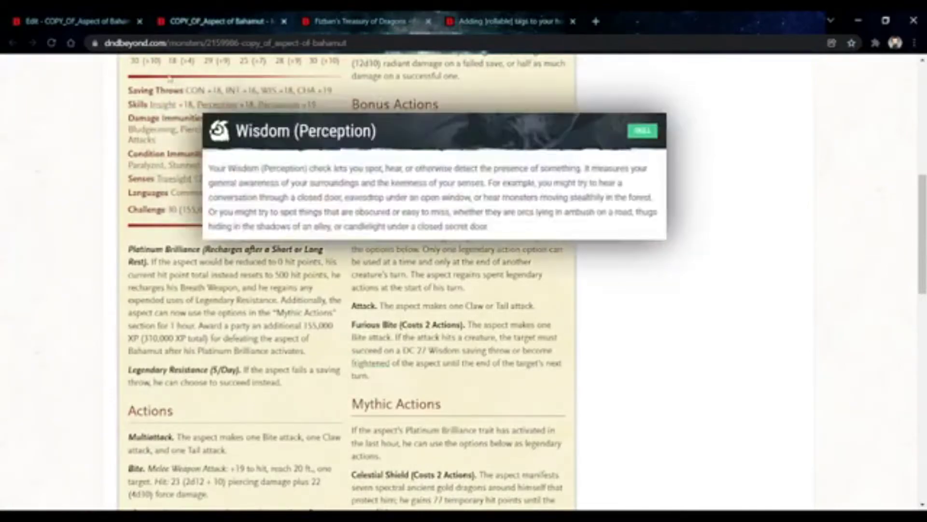
{"action": "left_click", "coordinate": [83, 24]}
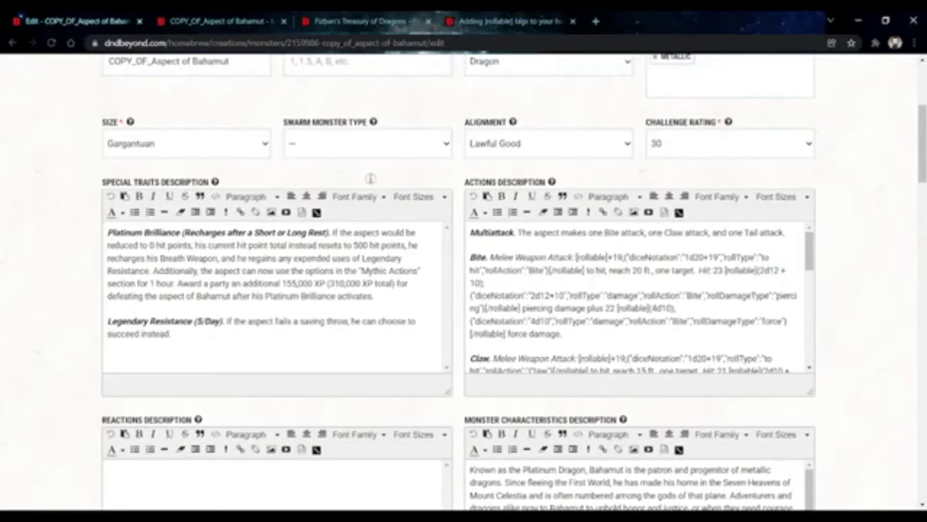
Examine the Bite attack's to-hit rollable expression in the actions description, including its display text and dice notation.
{"action": "mouse_move", "coordinate": [579, 257]}
{"action": "left_mouse_down"}
{"action": "mouse_move", "coordinate": [656, 266]}
{"action": "mouse_move", "coordinate": [485, 284]}
{"action": "mouse_move", "coordinate": [580, 271]}
{"action": "left_mouse_up"}
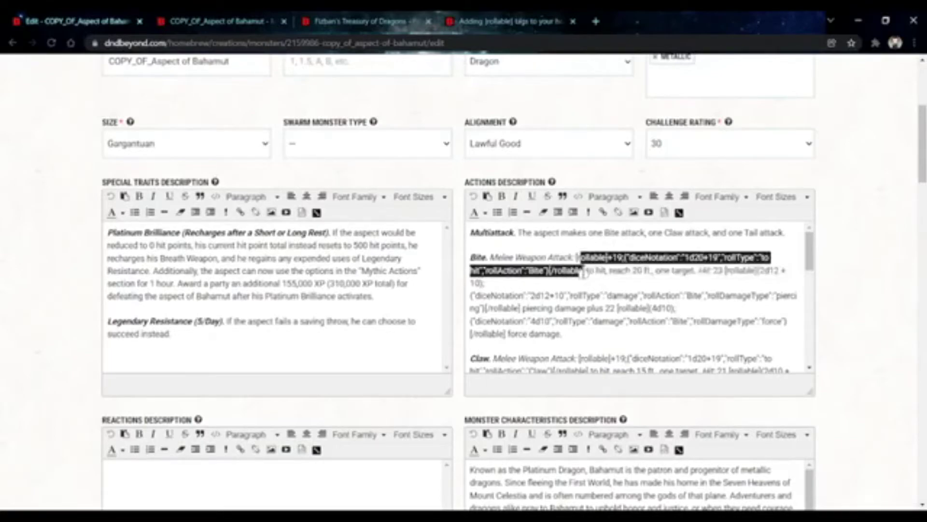
{"action": "left_click", "coordinate": [582, 259]}
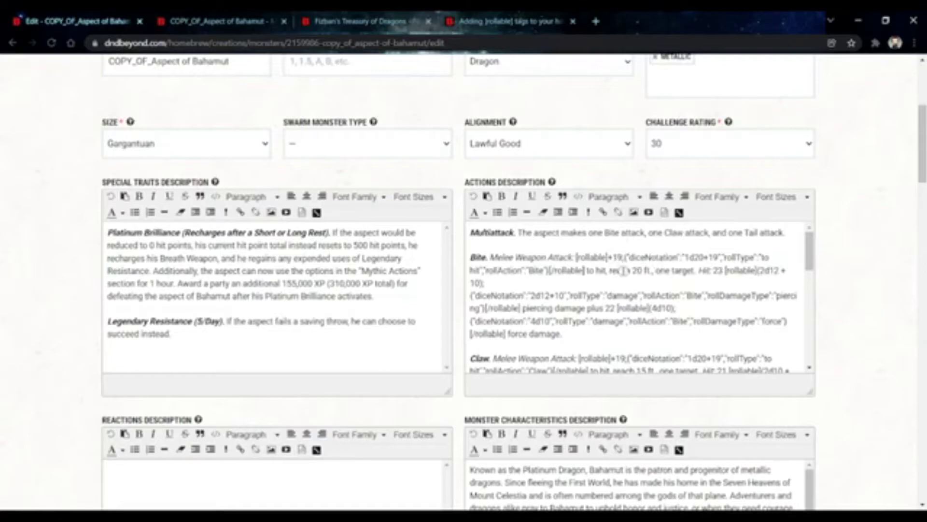
{"action": "double_click", "coordinate": [616, 257]}
{"action": "left_click_drag", "start_coordinate": [638, 257], "coordinate": [717, 259]}
{"action": "left_click", "coordinate": [732, 257]}
{"action": "left_click", "coordinate": [704, 265]}
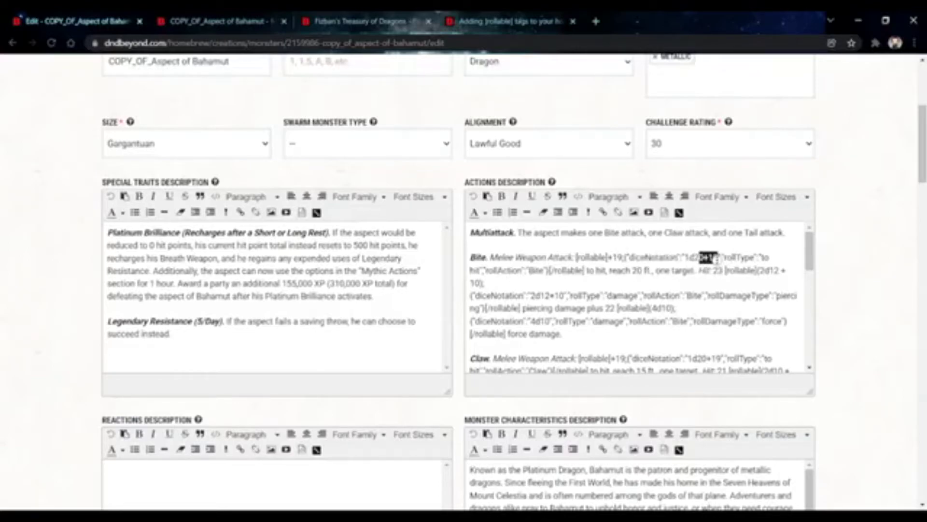
{"action": "left_click", "coordinate": [715, 260]}
{"action": "left_click", "coordinate": [484, 258]}
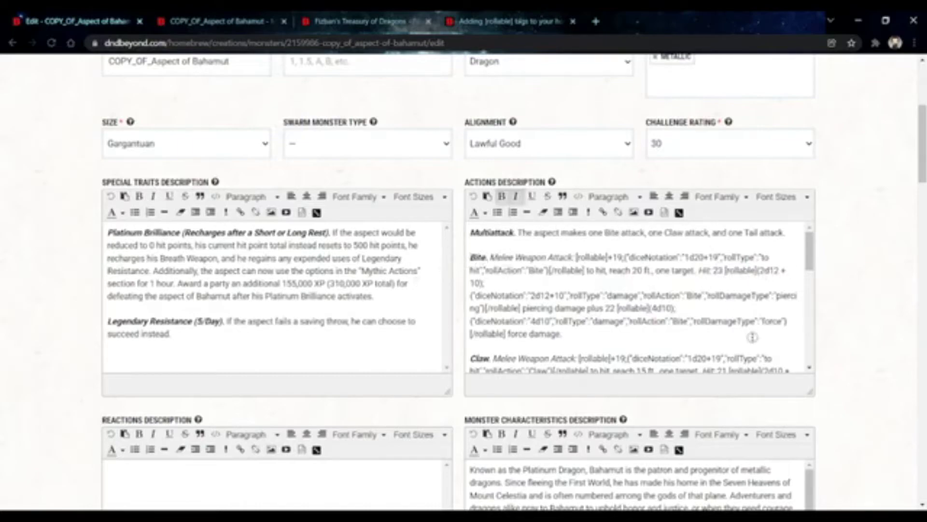
Highlight the Bite attack's piercing and force damage rollable expressions in the actions description to examine them.
{"action": "scroll", "coordinate": [594, 269], "scroll_direction": "down", "scroll_amount": 3}
{"action": "scroll", "coordinate": [589, 270], "scroll_direction": "up", "scroll_amount": 3}
{"action": "left_click_drag", "start_coordinate": [725, 281], "coordinate": [521, 308]}
{"action": "left_click", "coordinate": [522, 308]}
{"action": "left_click_drag", "start_coordinate": [622, 309], "coordinate": [502, 335]}
{"action": "left_click", "coordinate": [502, 335]}
Review the remaining rollable and condition tags in the actions description, highlighting the Breath Weapon recharge expression.
{"action": "scroll", "coordinate": [529, 295], "scroll_direction": "down", "scroll_amount": 10}
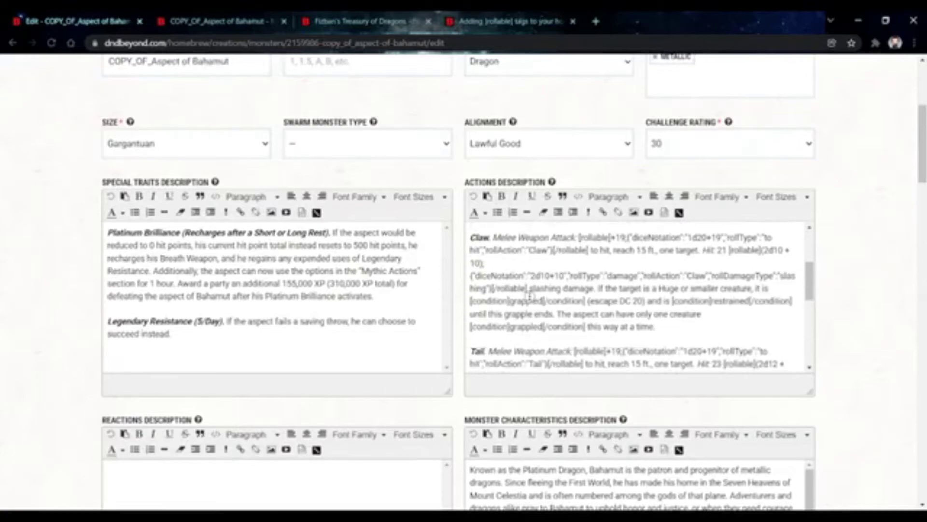
{"action": "scroll", "coordinate": [530, 296], "scroll_direction": "up", "scroll_amount": 2}
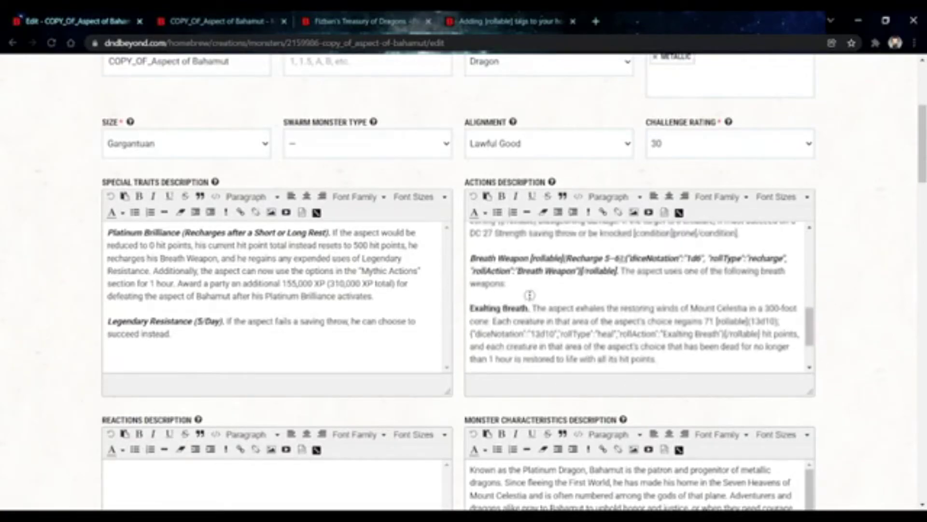
{"action": "scroll", "coordinate": [592, 295], "scroll_direction": "down", "scroll_amount": 2}
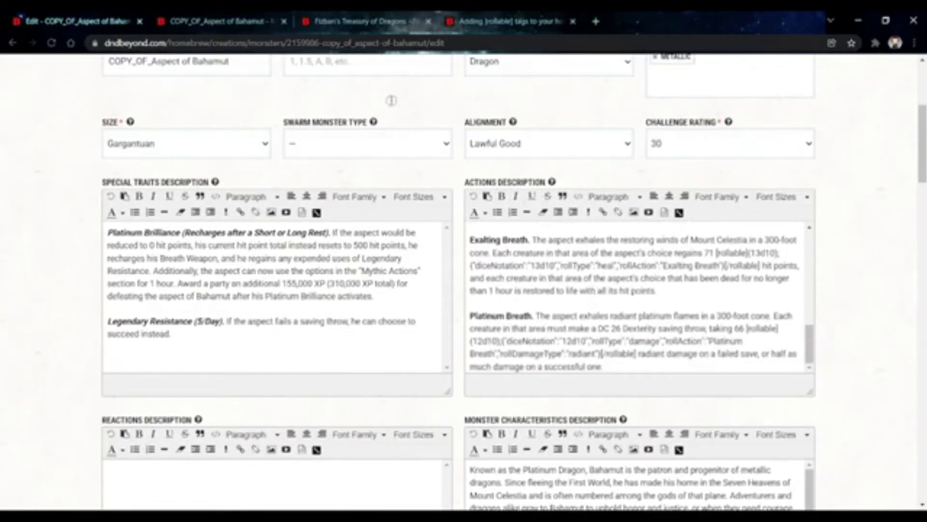
{"action": "scroll", "coordinate": [592, 292], "scroll_direction": "up", "scroll_amount": 3}
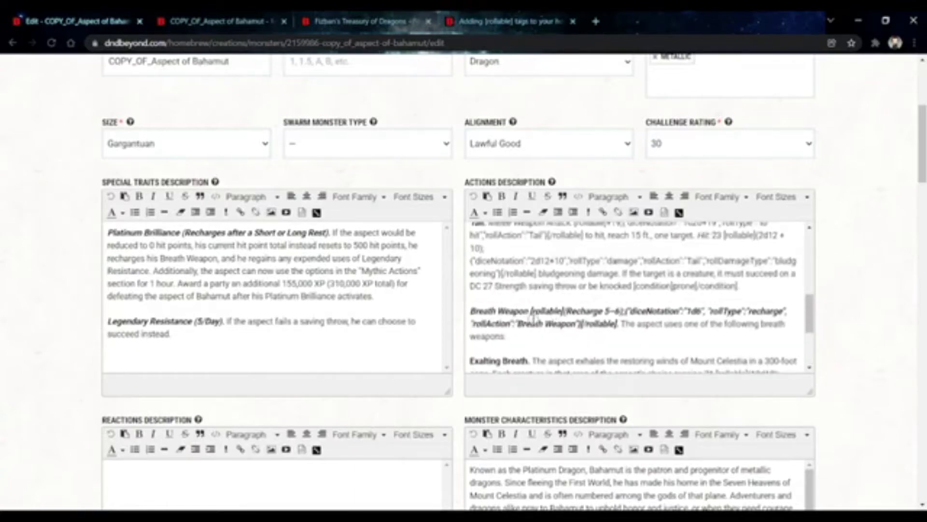
{"action": "left_click_drag", "start_coordinate": [533, 318], "coordinate": [637, 323]}
{"action": "mouse_move", "coordinate": [572, 311]}
{"action": "left_mouse_down"}
{"action": "mouse_move", "coordinate": [668, 309]}
{"action": "mouse_move", "coordinate": [540, 323]}
{"action": "mouse_move", "coordinate": [559, 324]}
{"action": "left_mouse_up"}
Close the Fizban's Treasury of Dragons tab and bring up the Aspect of Bahamut copy's stat block.
{"action": "left_click", "coordinate": [378, 21]}
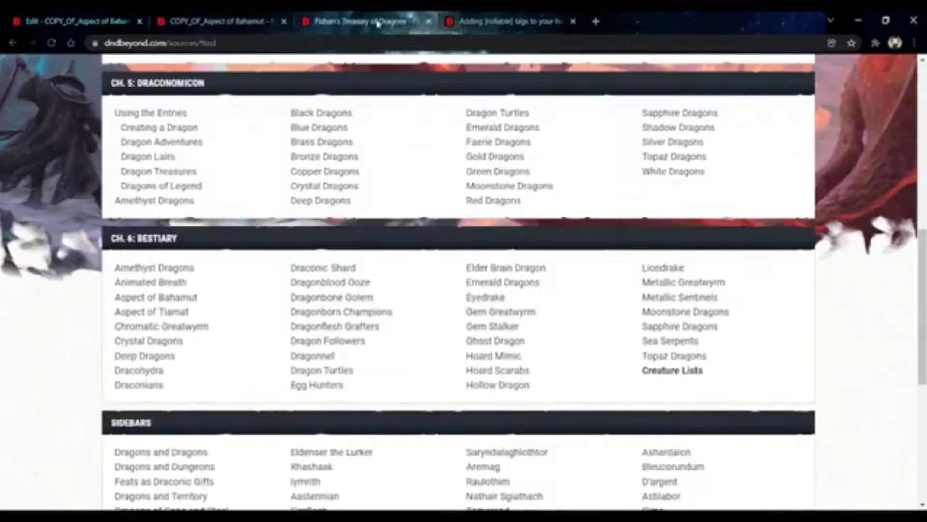
{"action": "key", "text": "ctrl+shift+Tab"}
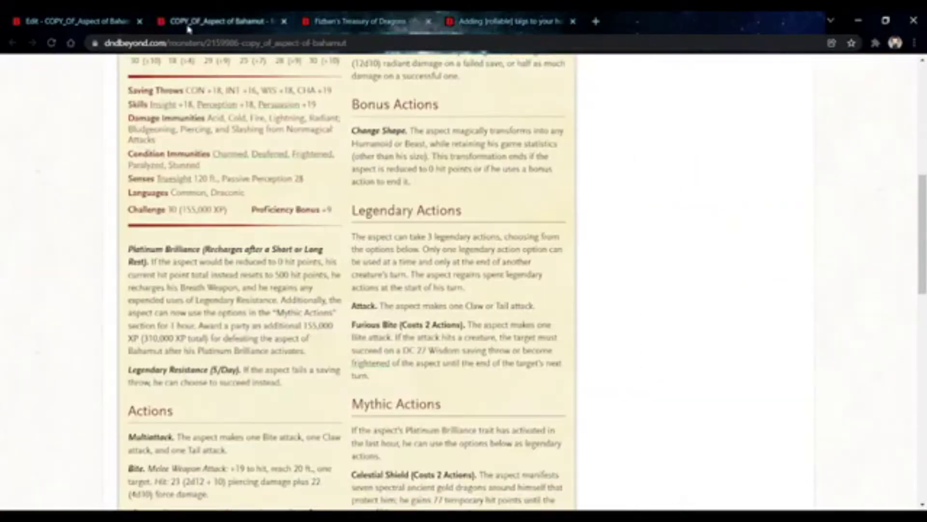
{"action": "left_click", "coordinate": [427, 22]}
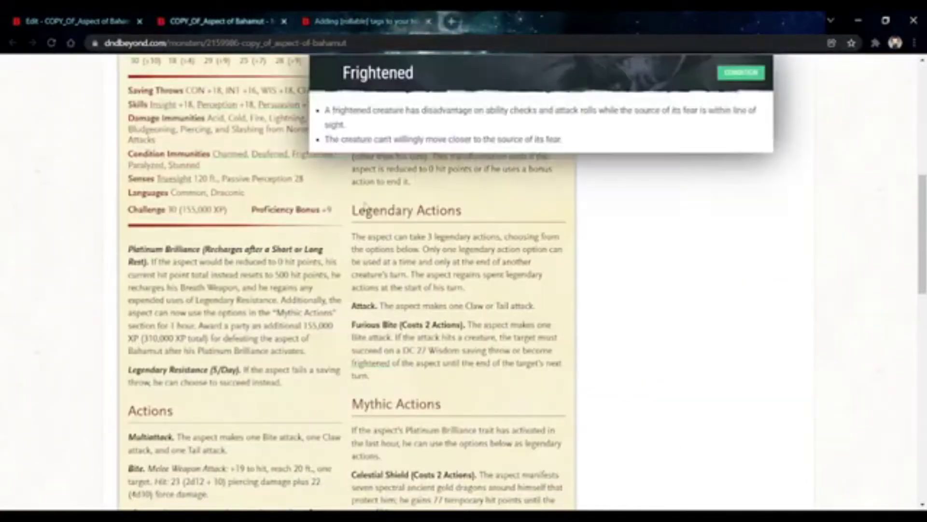
Examine the Actions section of the copy's stat block, highlighting its heading and the attack entries.
{"action": "scroll", "coordinate": [466, 185], "scroll_direction": "up", "scroll_amount": 7}
{"action": "scroll", "coordinate": [466, 185], "scroll_direction": "down", "scroll_amount": 10}
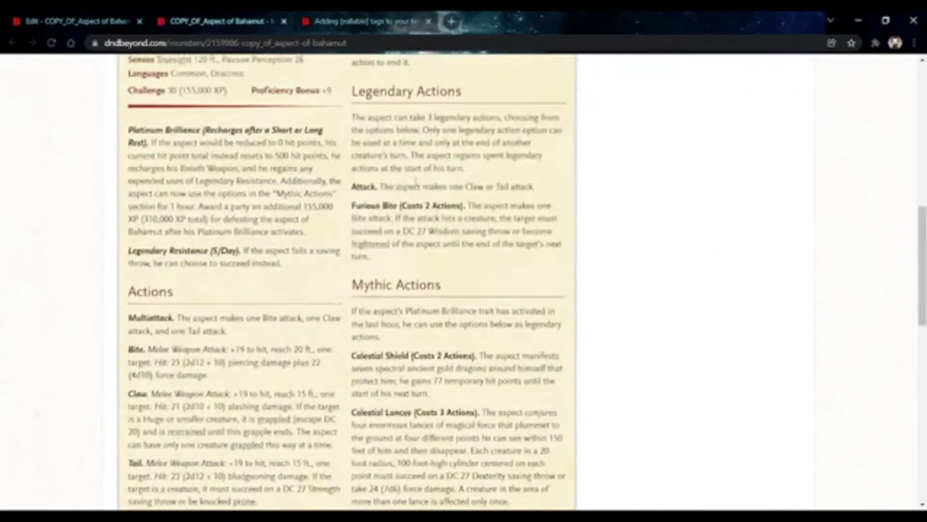
{"action": "left_click_drag", "start_coordinate": [136, 291], "coordinate": [206, 295]}
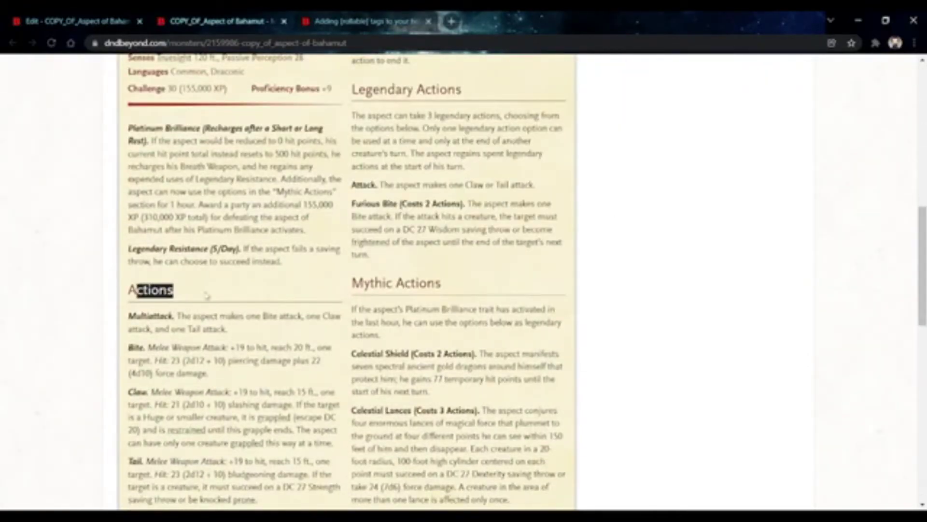
{"action": "left_click_drag", "start_coordinate": [171, 360], "coordinate": [251, 473]}
{"action": "left_click", "coordinate": [251, 470]}
Return to the monster editor and review the reactions, monster characteristics and bonus actions descriptions.
{"action": "left_click", "coordinate": [98, 27]}
{"action": "scroll", "coordinate": [325, 267], "scroll_direction": "down", "scroll_amount": 5}
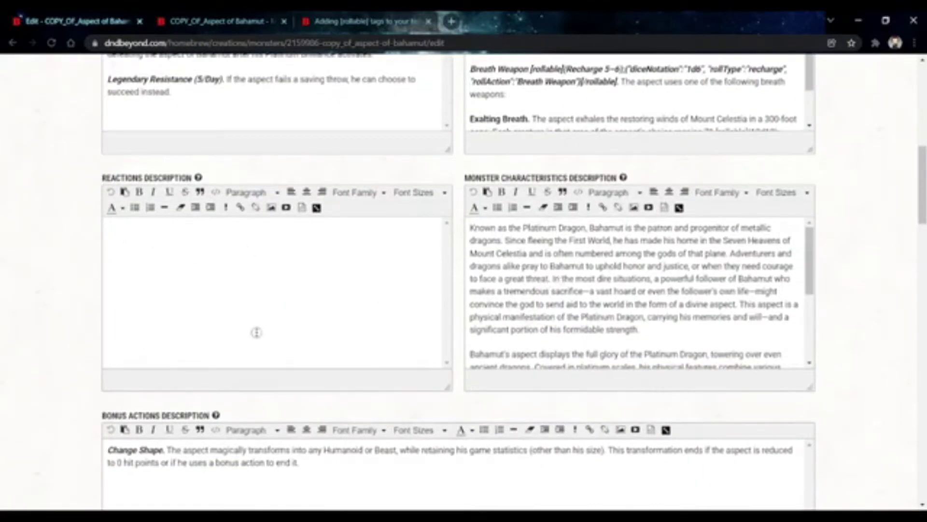
{"action": "scroll", "coordinate": [256, 332], "scroll_direction": "down", "scroll_amount": 4}
{"action": "scroll", "coordinate": [505, 302], "scroll_direction": "up", "scroll_amount": 4}
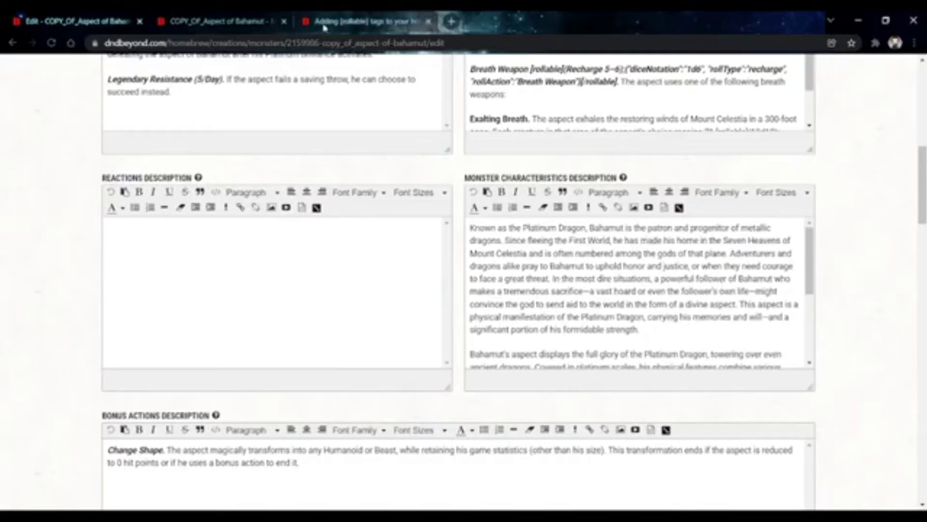
Check how the monster characteristics text appears under Description on the monster's page, and return to the editor.
{"action": "left_click", "coordinate": [220, 22]}
{"action": "scroll", "coordinate": [198, 184], "scroll_direction": "down", "scroll_amount": 1}
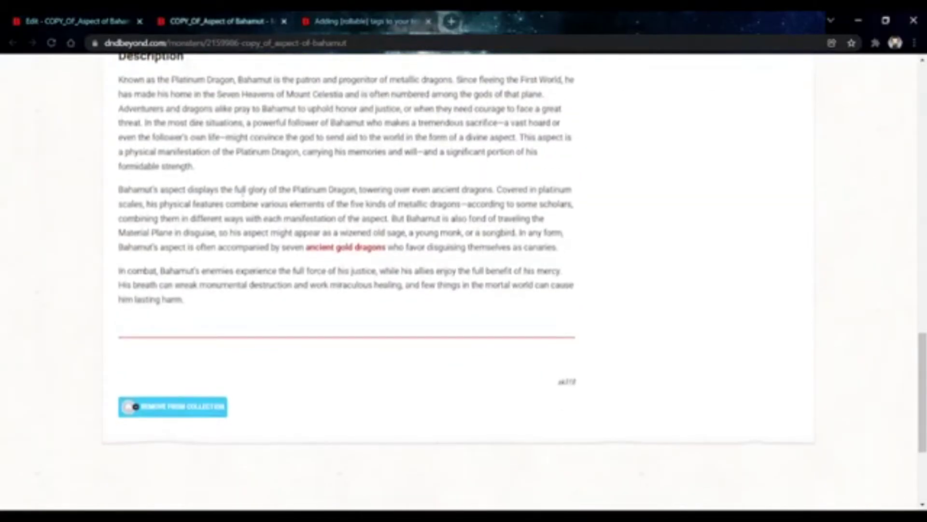
{"action": "scroll", "coordinate": [242, 296], "scroll_direction": "up", "scroll_amount": 7}
{"action": "left_click", "coordinate": [75, 21]}
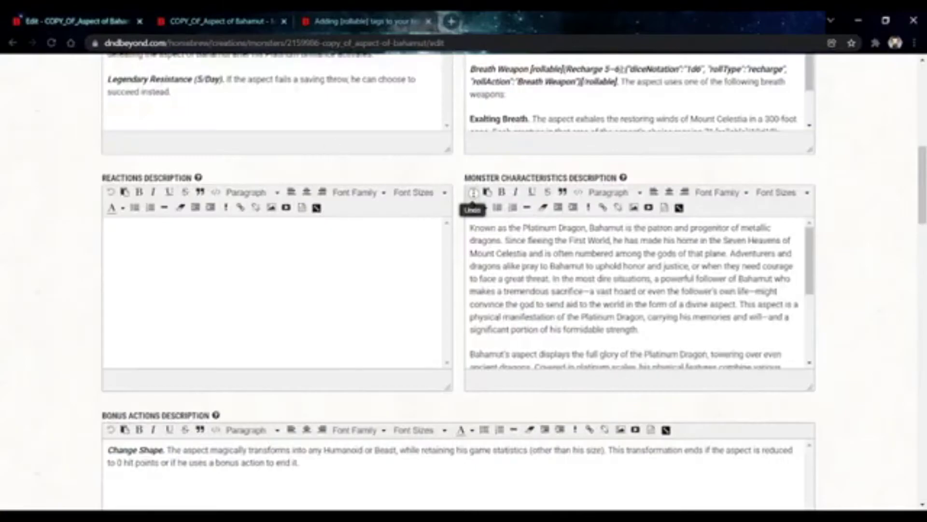
Review the legendary and mythic actions descriptions, including the Celestial Lances rollable tag, and the lair fields.
{"action": "scroll", "coordinate": [474, 193], "scroll_direction": "down", "scroll_amount": 6}
{"action": "scroll", "coordinate": [473, 193], "scroll_direction": "down", "scroll_amount": 6}
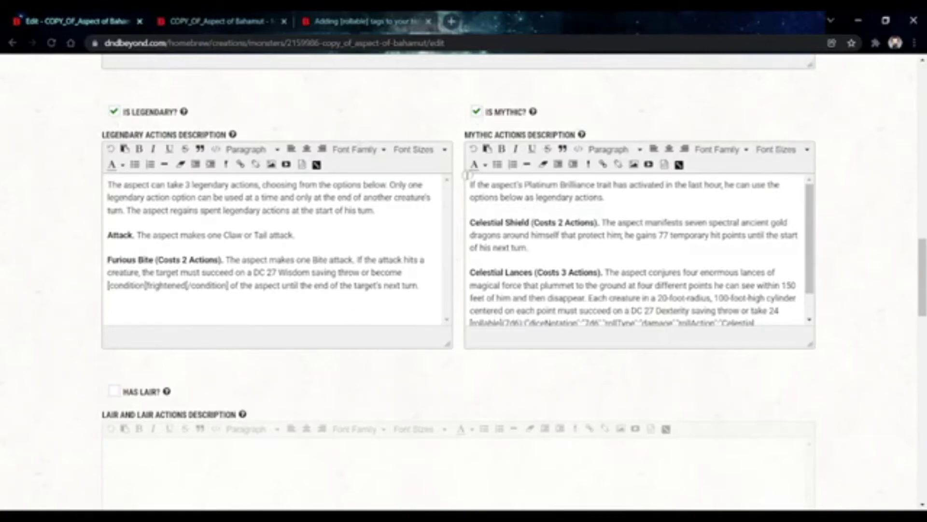
{"action": "scroll", "coordinate": [733, 285], "scroll_direction": "down", "scroll_amount": 1}
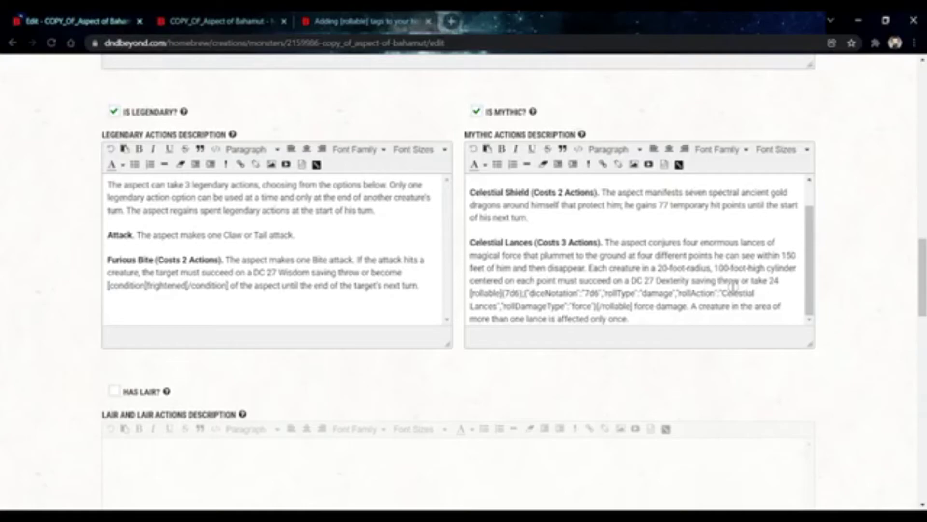
{"action": "scroll", "coordinate": [375, 328], "scroll_direction": "down", "scroll_amount": 2}
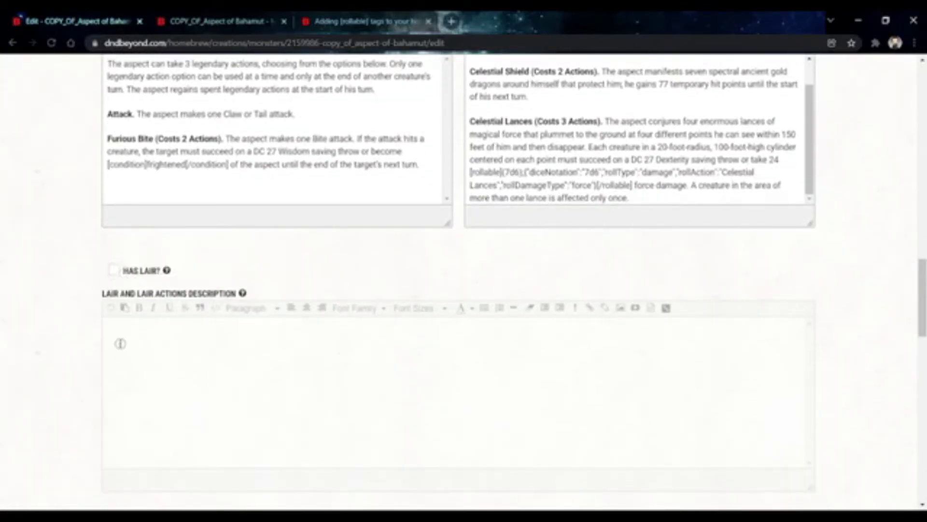
{"action": "scroll", "coordinate": [261, 340], "scroll_direction": "down", "scroll_amount": 2}
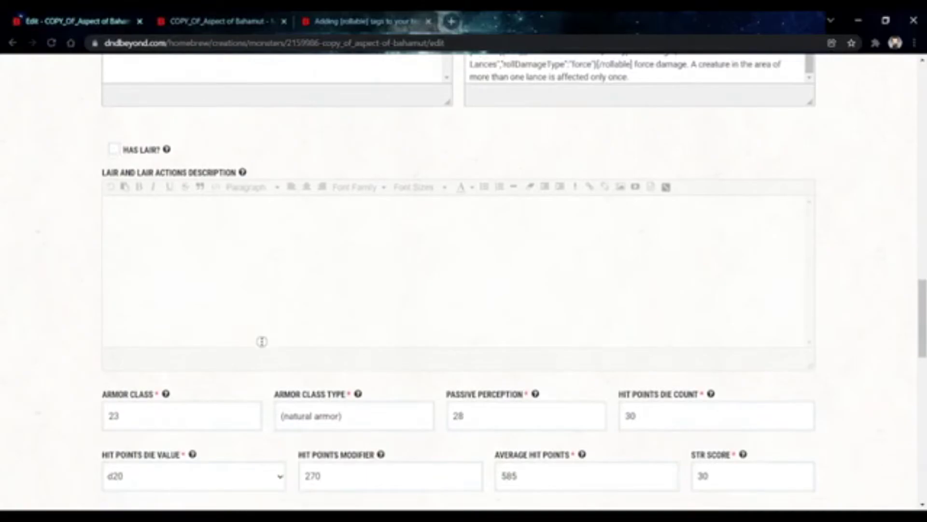
{"action": "scroll", "coordinate": [262, 343], "scroll_direction": "up", "scroll_amount": 4}
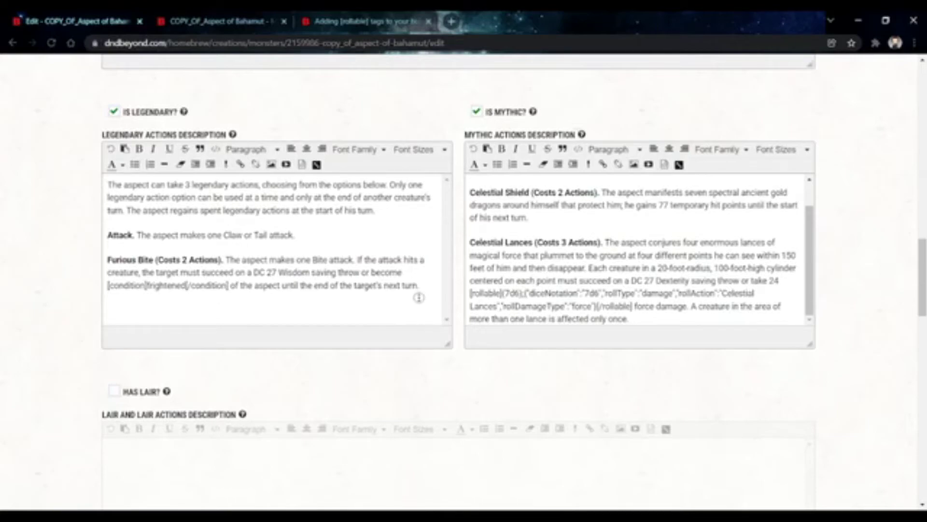
Compare the editor's armor class, hit point and ability score fields with the monster's stat block.
{"action": "scroll", "coordinate": [407, 318], "scroll_direction": "down", "scroll_amount": 8}
{"action": "scroll", "coordinate": [426, 296], "scroll_direction": "down", "scroll_amount": 1}
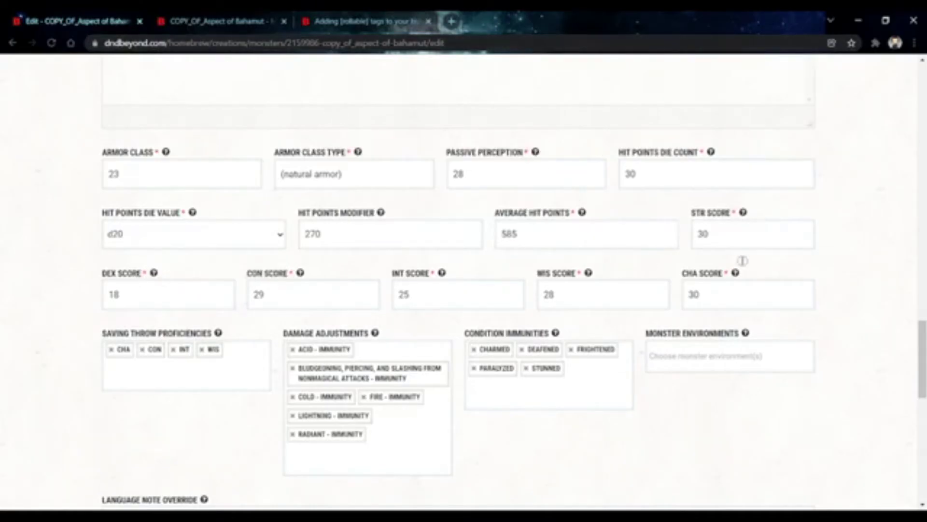
{"action": "left_click", "coordinate": [269, 27]}
{"action": "scroll", "coordinate": [337, 209], "scroll_direction": "up", "scroll_amount": 8}
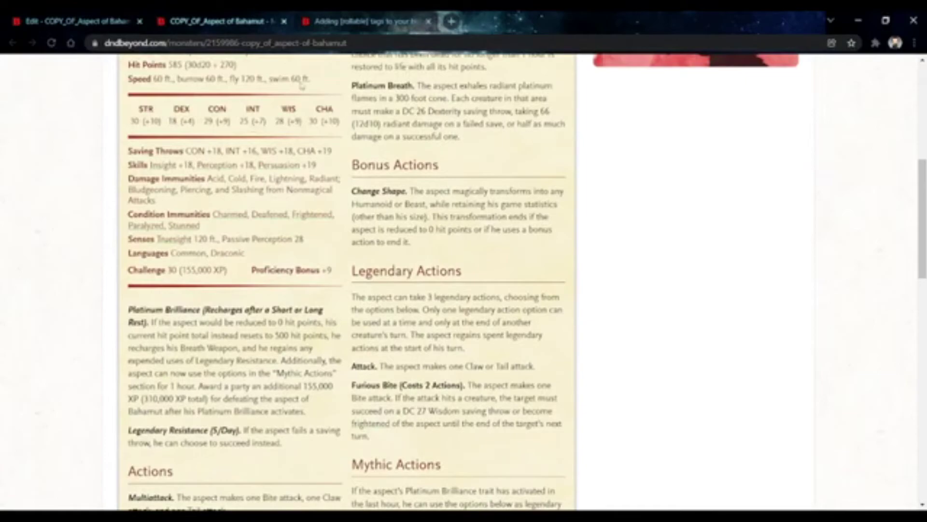
{"action": "left_click", "coordinate": [120, 23]}
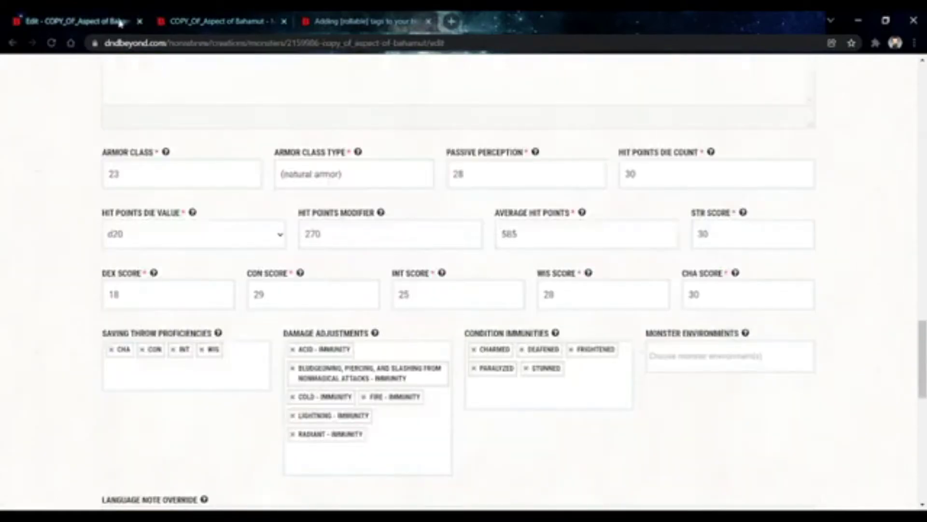
Check the stat block's saving throws against the editor and view the remaining saving throw proficiency options without adding one.
{"action": "left_click", "coordinate": [216, 26]}
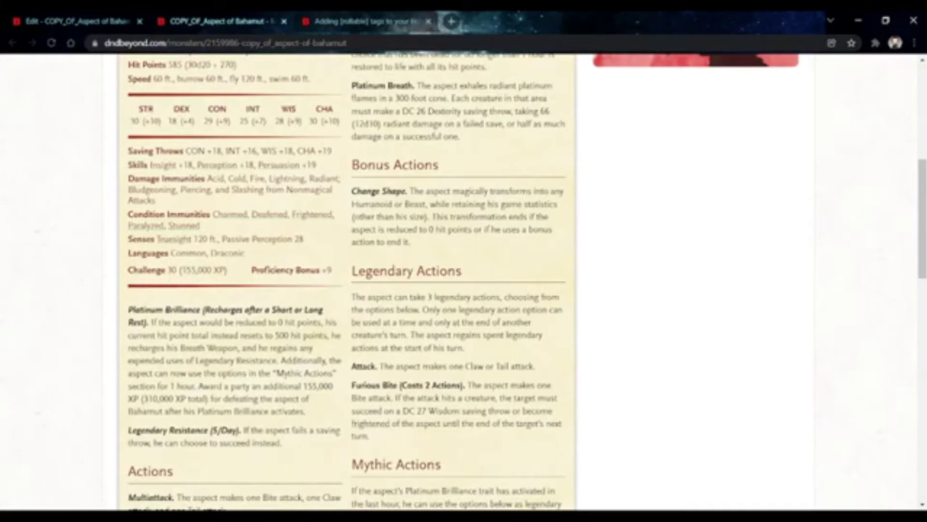
{"action": "left_click", "coordinate": [67, 22]}
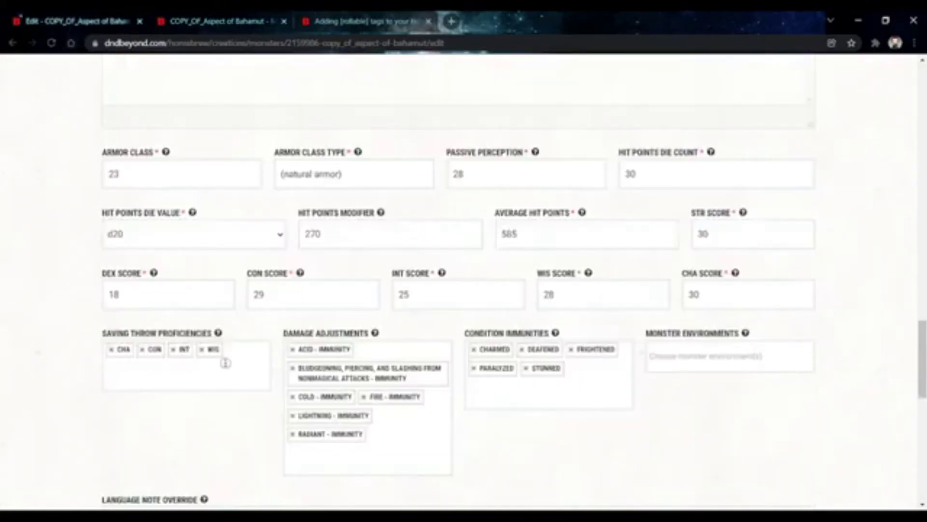
{"action": "left_click", "coordinate": [226, 363]}
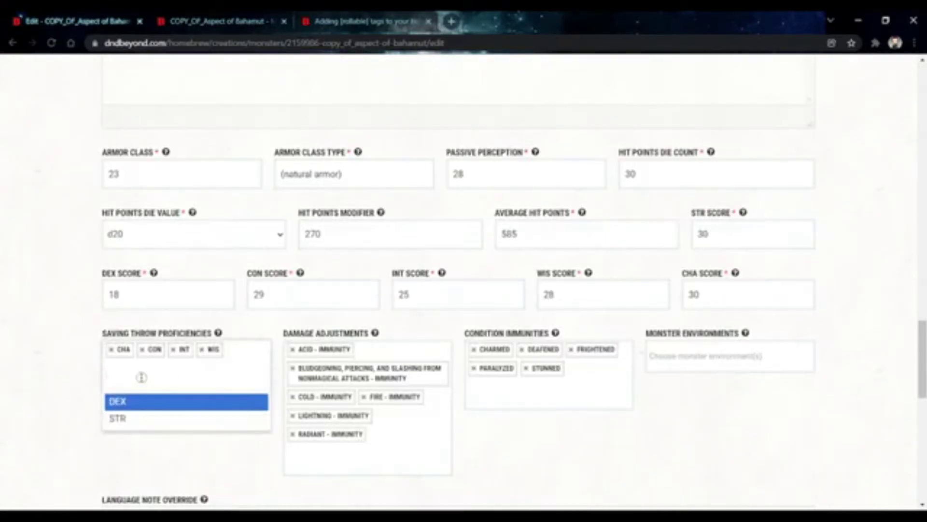
{"action": "left_click", "coordinate": [31, 373]}
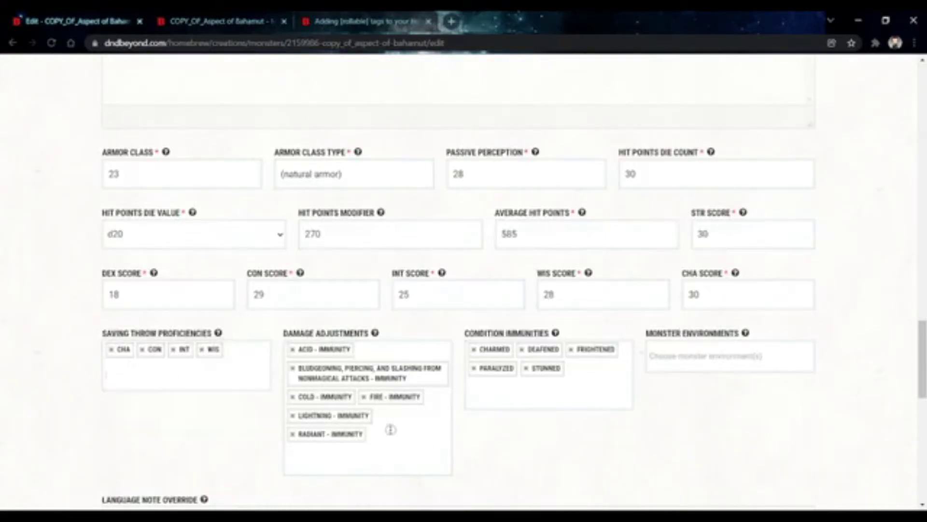
Browse the available damage adjustments, from resistances to vulnerabilities and immunities, without adding any.
{"action": "left_click", "coordinate": [399, 450]}
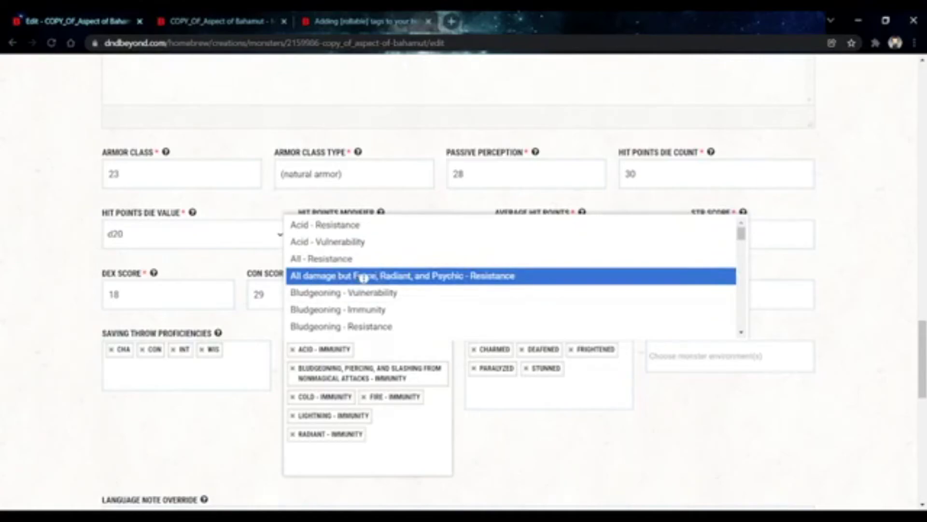
{"action": "scroll", "coordinate": [437, 275], "scroll_direction": "down", "scroll_amount": 3}
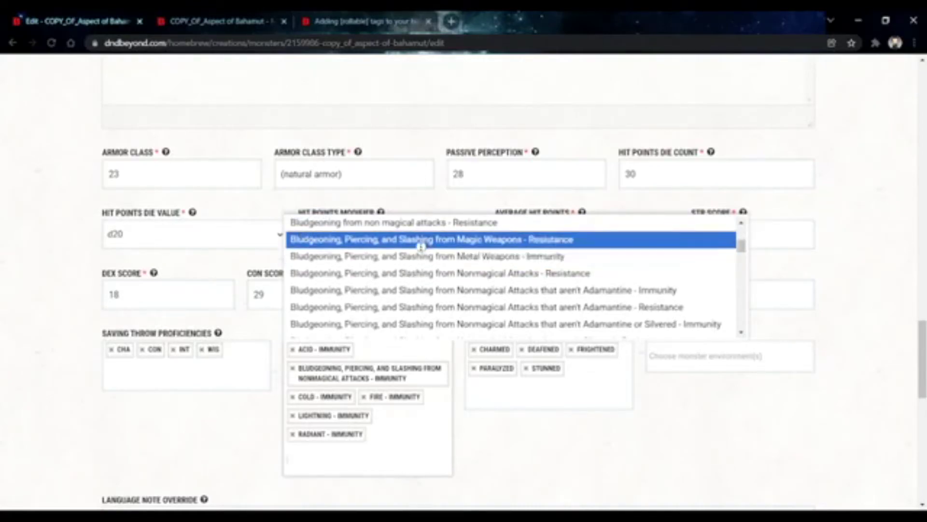
{"action": "scroll", "coordinate": [539, 284], "scroll_direction": "down", "scroll_amount": 2}
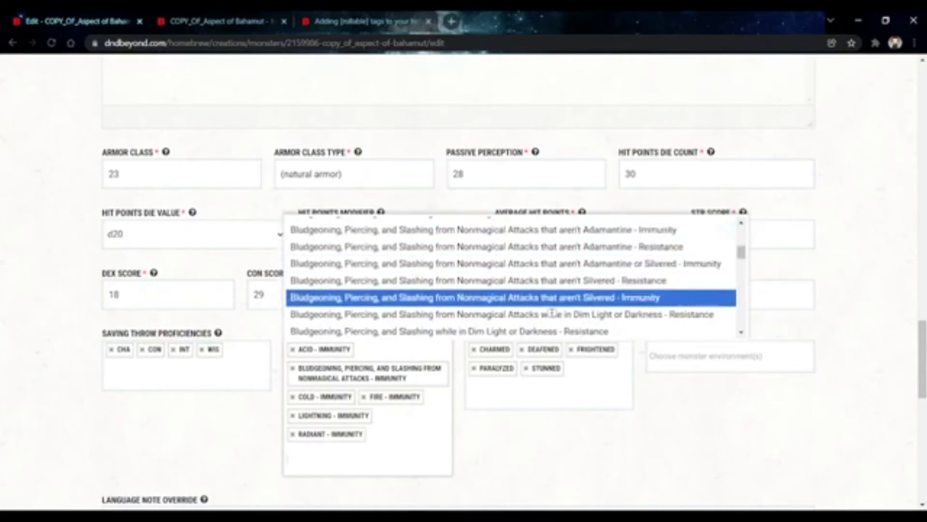
{"action": "scroll", "coordinate": [423, 297], "scroll_direction": "down", "scroll_amount": 10}
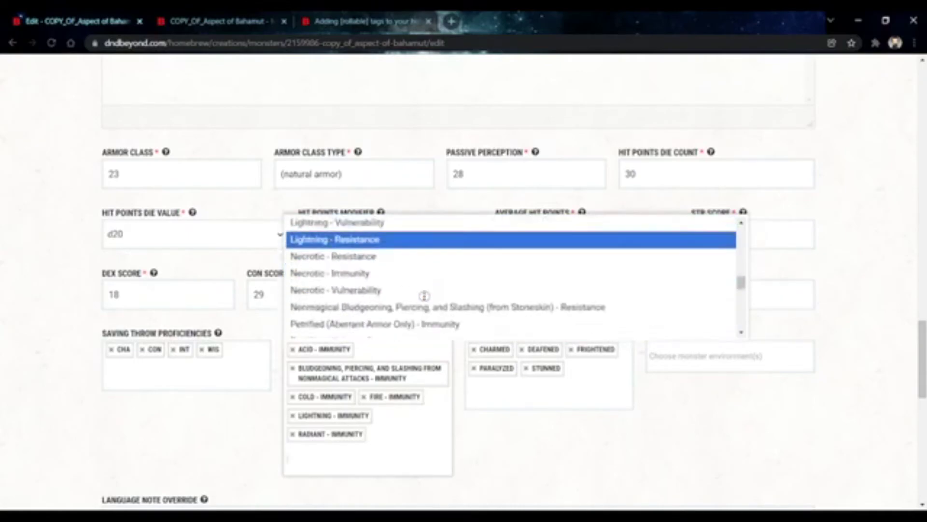
{"action": "scroll", "coordinate": [424, 296], "scroll_direction": "down", "scroll_amount": 5}
{"action": "scroll", "coordinate": [433, 290], "scroll_direction": "down", "scroll_amount": 3}
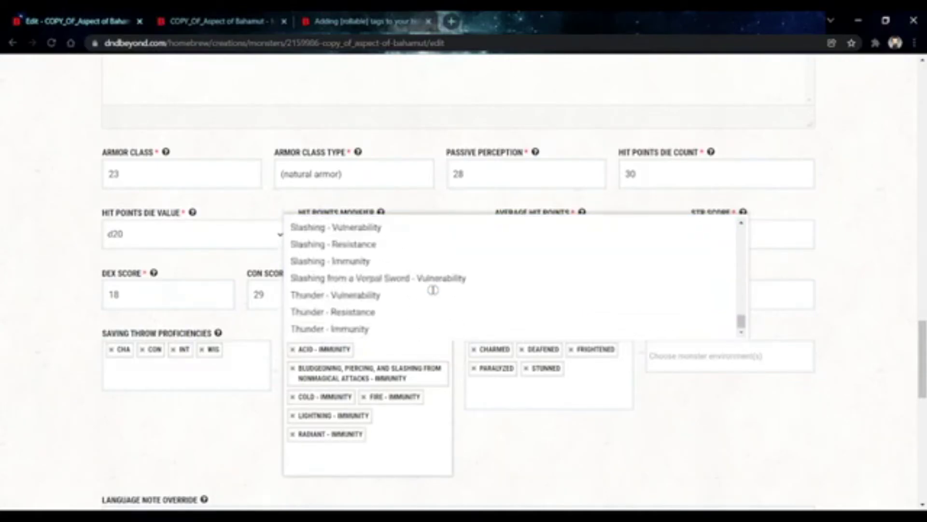
{"action": "left_click", "coordinate": [587, 428]}
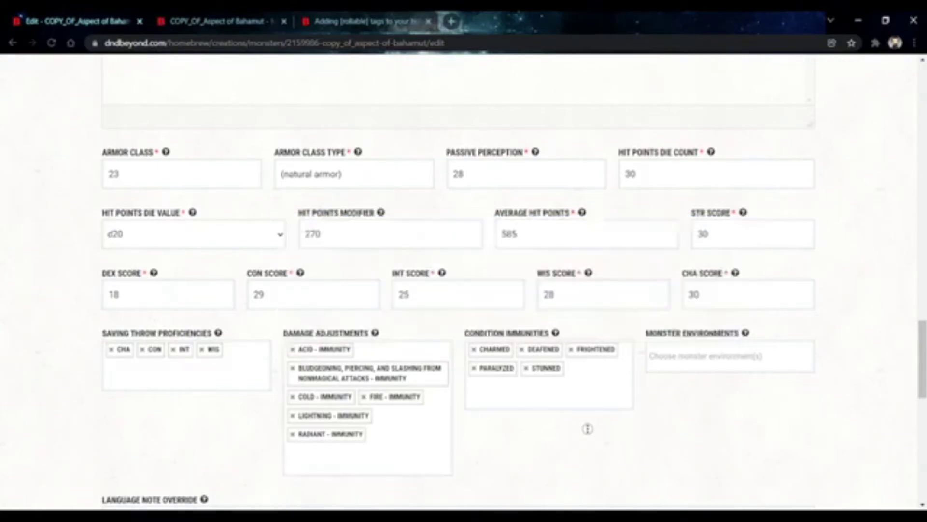
Browse the remaining condition immunity options without adding any.
{"action": "left_click", "coordinate": [577, 388]}
{"action": "key", "text": "Down"}
{"action": "key", "text": "Down"}
{"action": "key", "text": "Down"}
{"action": "key", "text": "Down"}
{"action": "key", "text": "Down"}
{"action": "key", "text": "Down"}
{"action": "key", "text": "Down"}
{"action": "key", "text": "Down"}
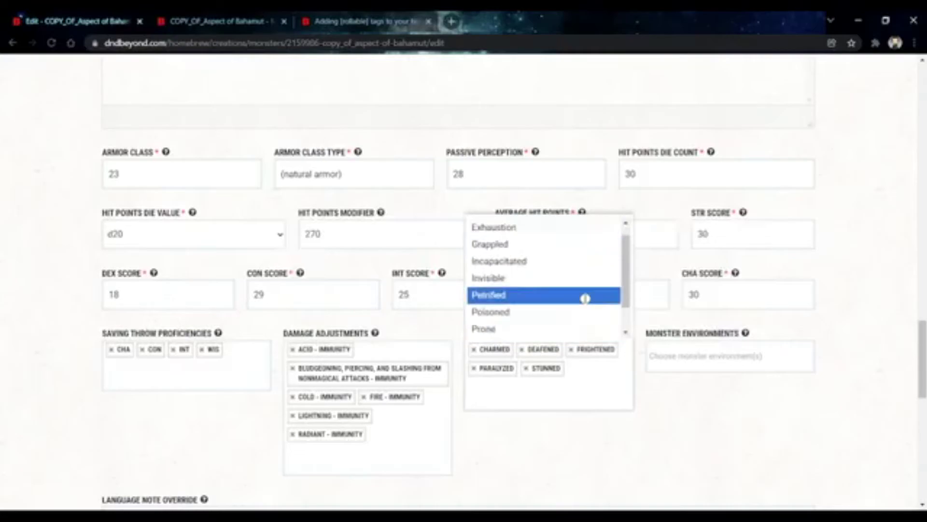
{"action": "key", "text": "Down"}
{"action": "left_click", "coordinate": [707, 397]}
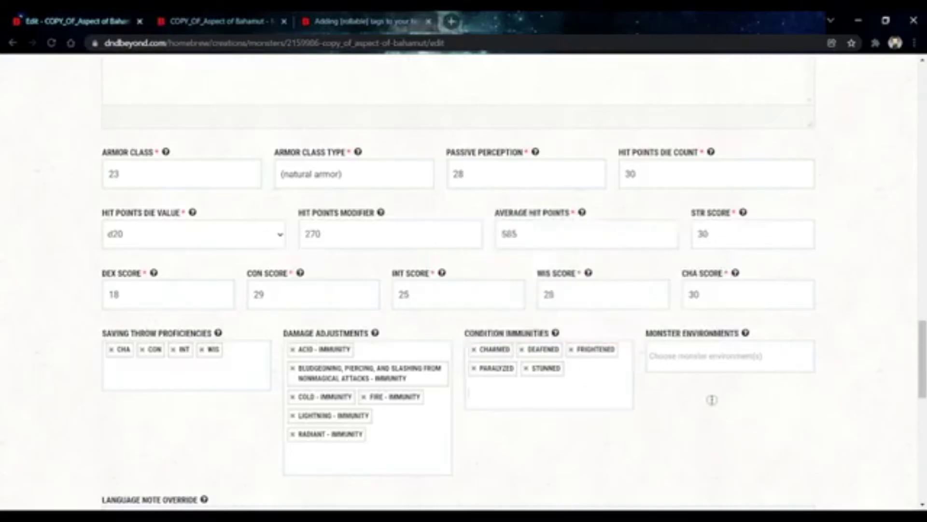
View the available monster environments and close the list without choosing one.
{"action": "left_click", "coordinate": [680, 356]}
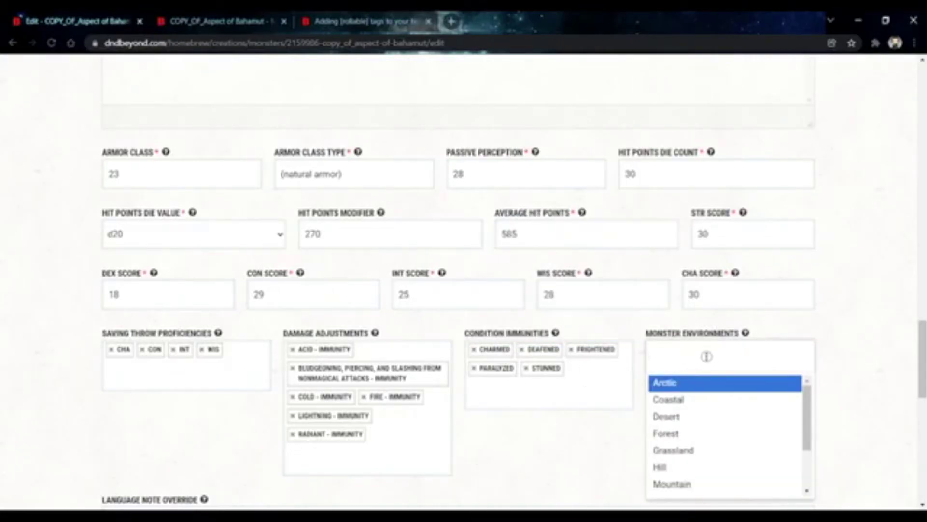
{"action": "scroll", "coordinate": [707, 356], "scroll_direction": "down", "scroll_amount": 4}
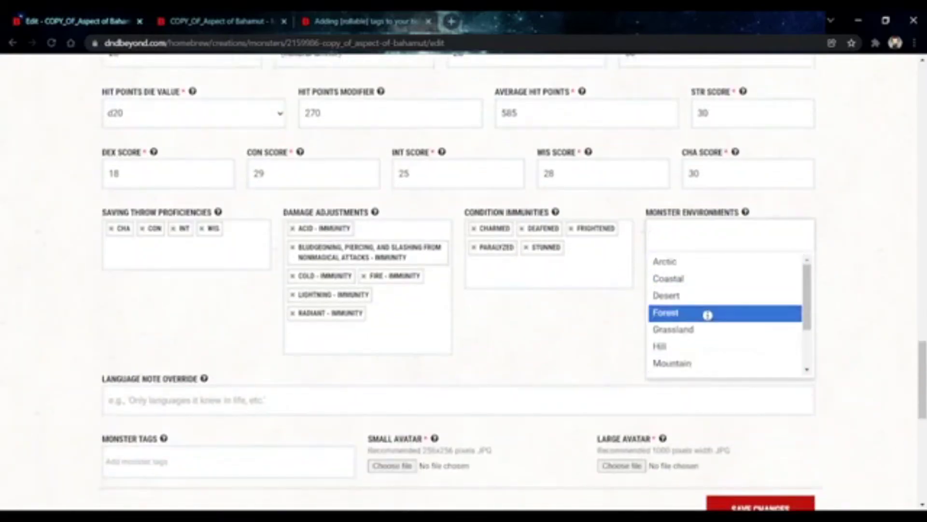
{"action": "scroll", "coordinate": [706, 317], "scroll_direction": "up", "scroll_amount": 1}
{"action": "scroll", "coordinate": [706, 317], "scroll_direction": "up", "scroll_amount": 1}
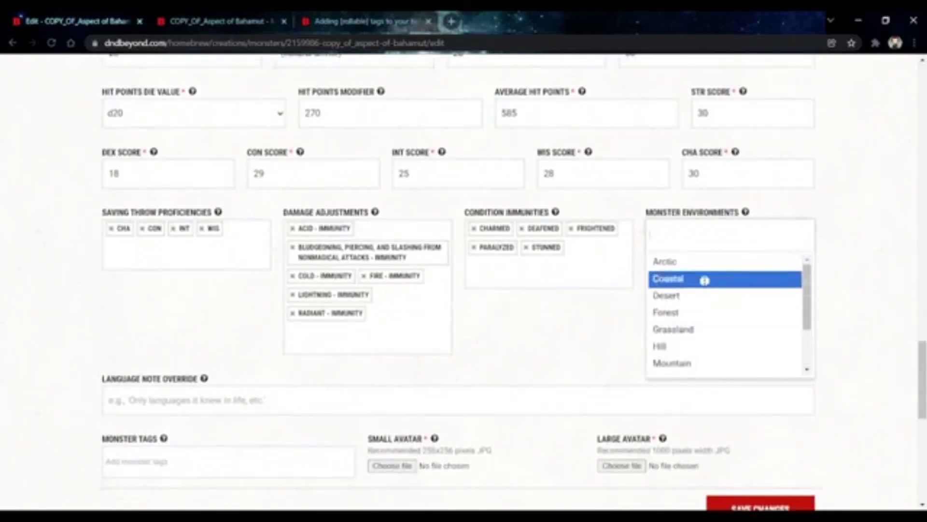
{"action": "left_click", "coordinate": [510, 349]}
Look over the language note, monster tags and avatar fields, and expand the Languages section.
{"action": "scroll", "coordinate": [510, 350], "scroll_direction": "down", "scroll_amount": 5}
{"action": "scroll", "coordinate": [510, 349], "scroll_direction": "up", "scroll_amount": 2}
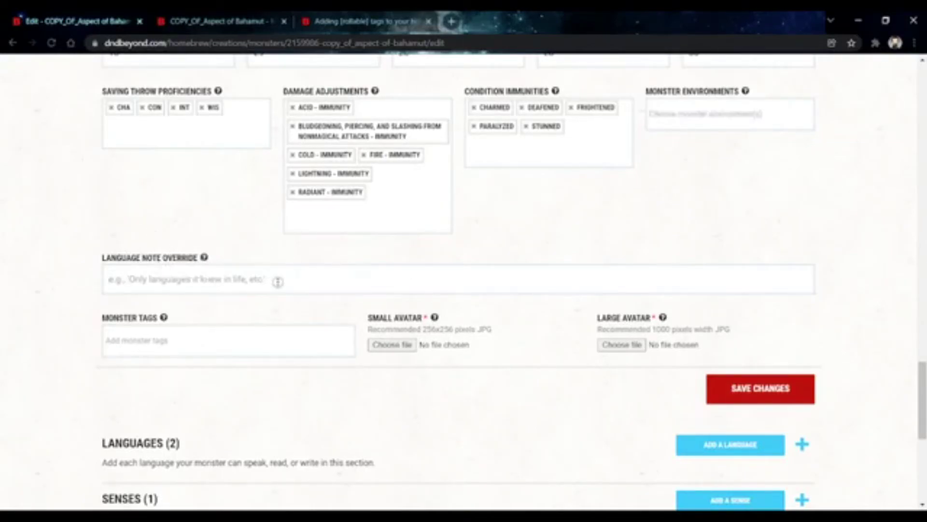
{"action": "scroll", "coordinate": [277, 282], "scroll_direction": "down", "scroll_amount": 3}
{"action": "left_click", "coordinate": [266, 319]}
{"action": "scroll", "coordinate": [267, 318], "scroll_direction": "down", "scroll_amount": 1}
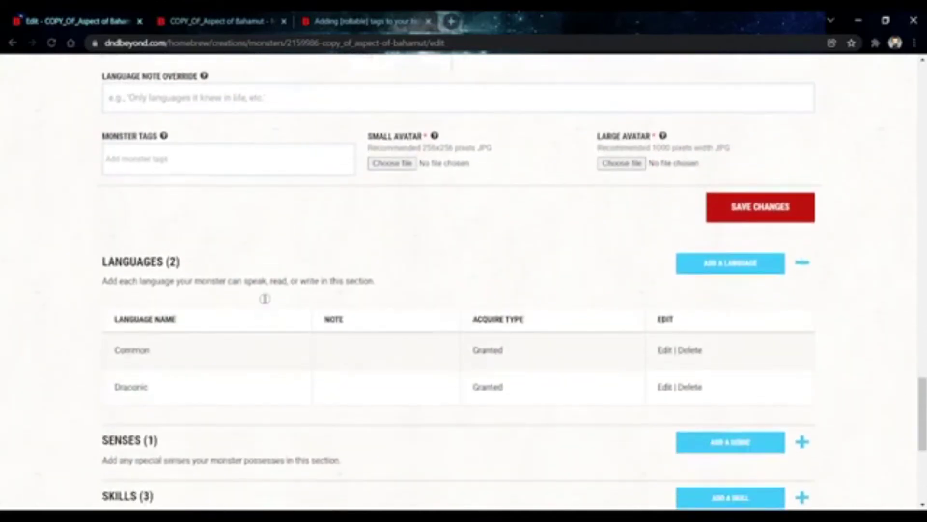
Open the form for adding a language to view its language options, and return to the editor's expanded Languages section without saving.
{"action": "left_click", "coordinate": [731, 271]}
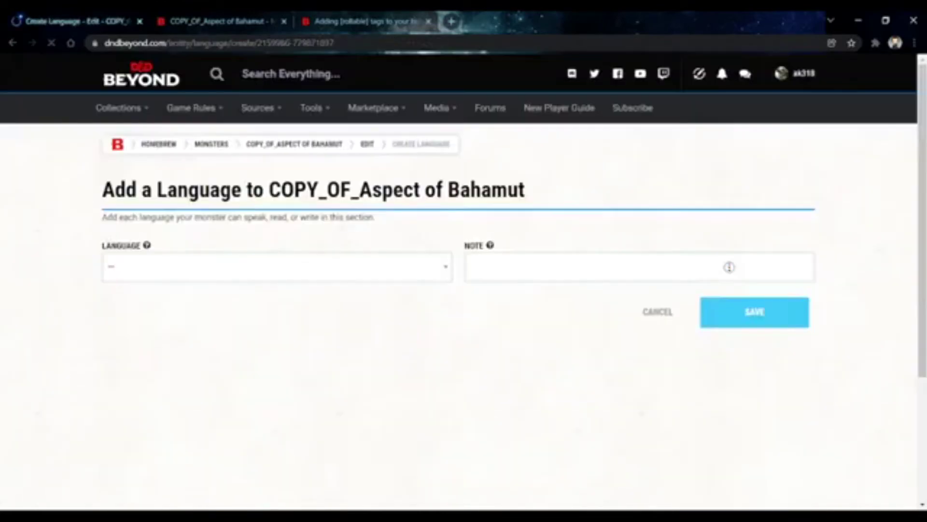
{"action": "left_click", "coordinate": [155, 268]}
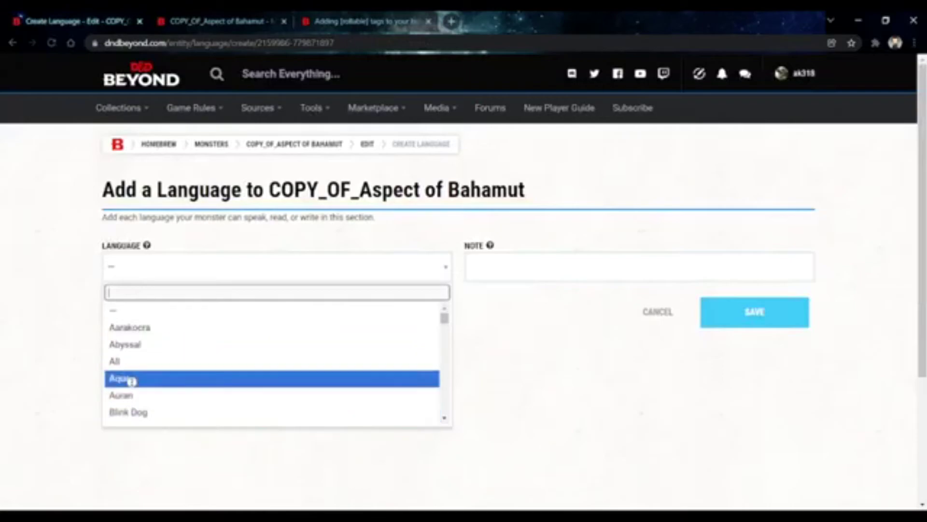
{"action": "left_click", "coordinate": [12, 43]}
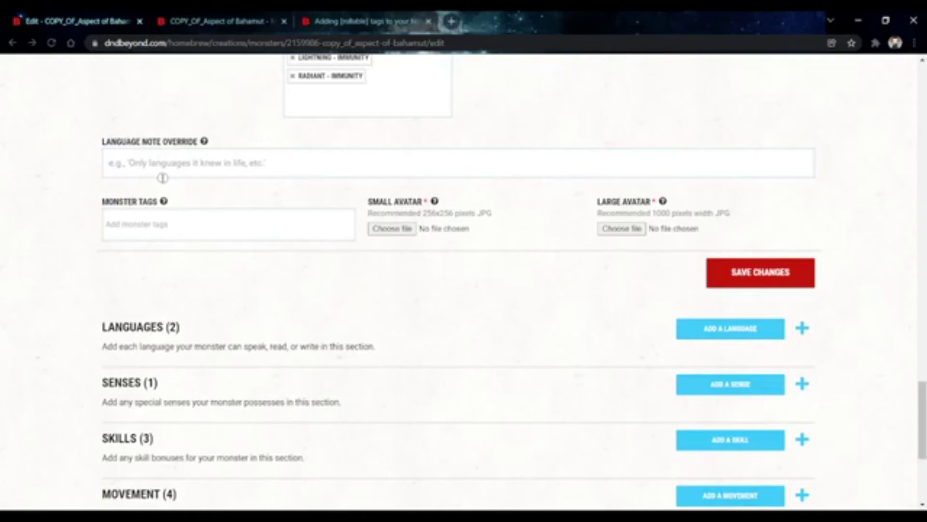
{"action": "left_click", "coordinate": [280, 354]}
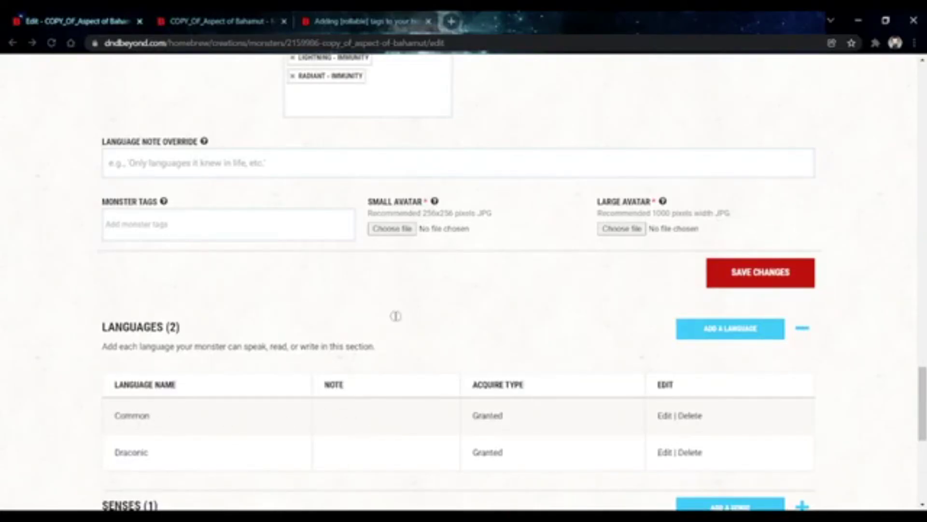
Look over the monster's language list, then expand the Senses and Skills sections to view their entries.
{"action": "scroll", "coordinate": [395, 316], "scroll_direction": "down", "scroll_amount": 3}
{"action": "scroll", "coordinate": [393, 314], "scroll_direction": "up", "scroll_amount": 2}
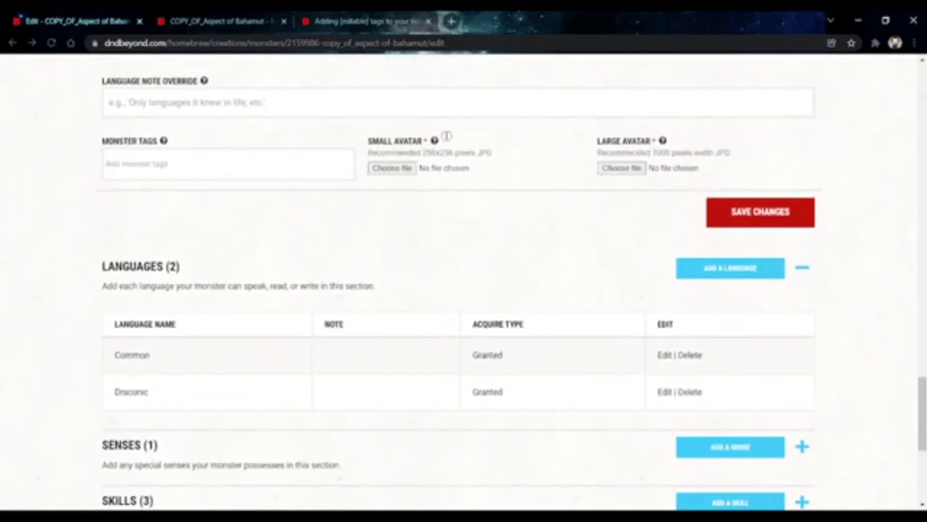
{"action": "scroll", "coordinate": [184, 192], "scroll_direction": "down", "scroll_amount": 4}
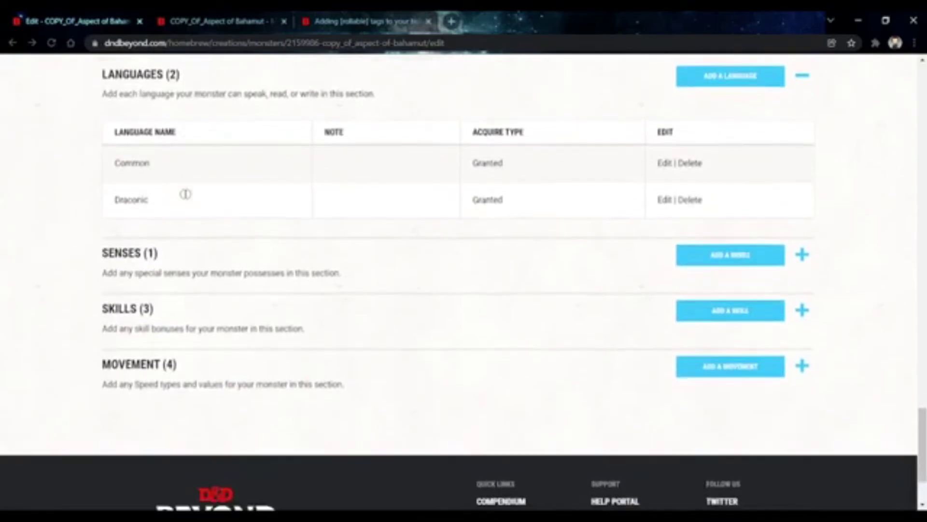
{"action": "scroll", "coordinate": [185, 194], "scroll_direction": "down", "scroll_amount": 2}
{"action": "left_click", "coordinate": [315, 162]}
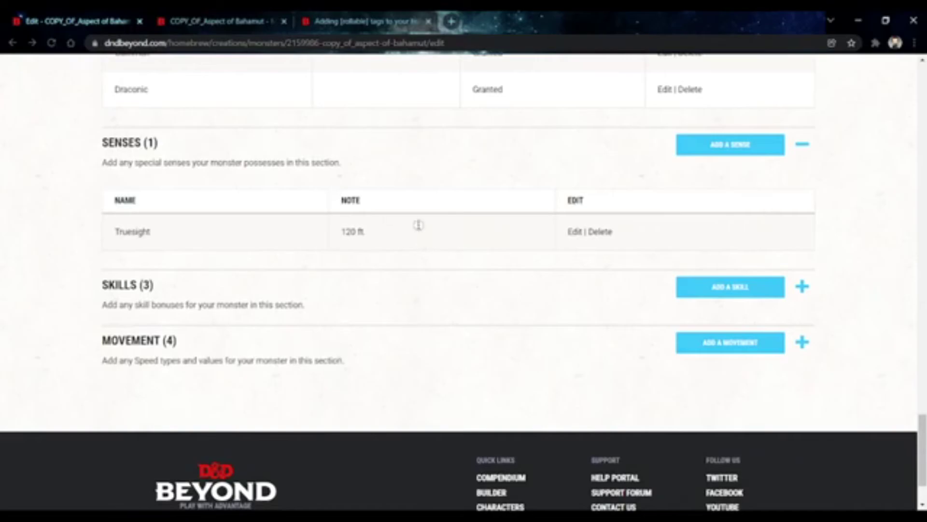
{"action": "left_click", "coordinate": [396, 302]}
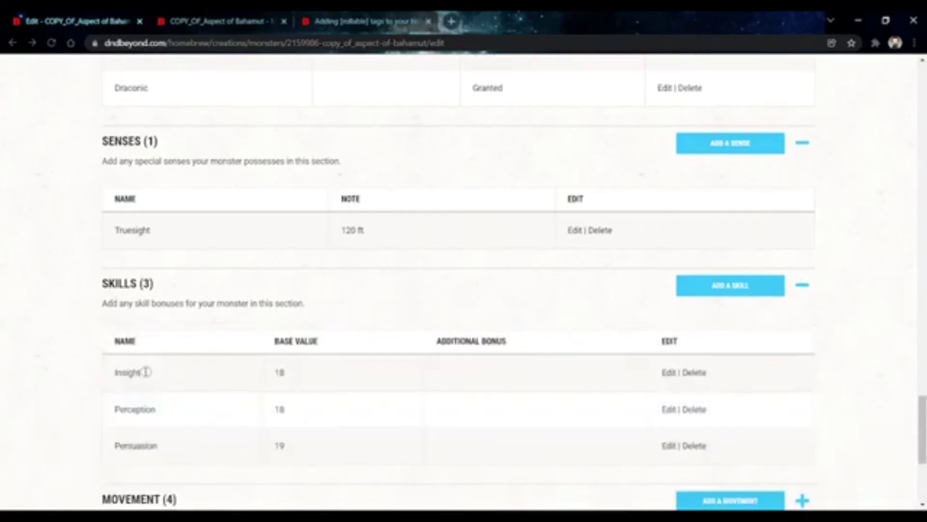
Open the form for adding a skill, view its skill, base value and additional bonus fields, and cancel it.
{"action": "scroll", "coordinate": [145, 372], "scroll_direction": "down", "scroll_amount": 1}
{"action": "left_click", "coordinate": [711, 222]}
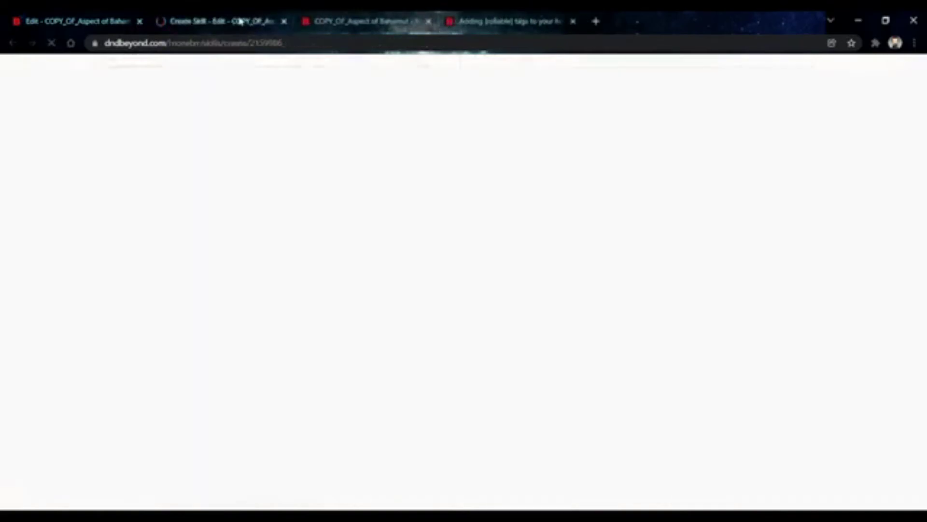
{"action": "left_click", "coordinate": [145, 274]}
{"action": "left_click", "coordinate": [406, 266]}
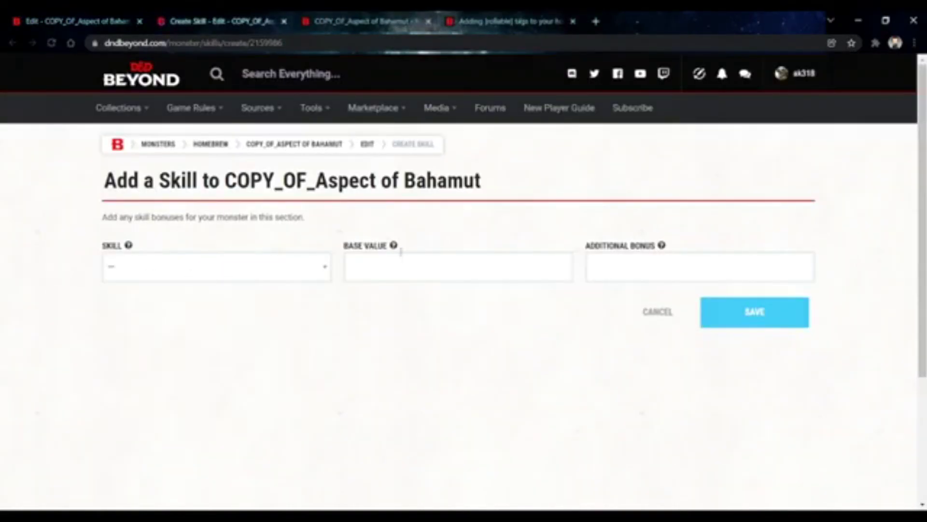
{"action": "left_click", "coordinate": [658, 314]}
Expand the Skills section in the reloaded editor and review the base values for Insight, Perception and Persuasion.
{"action": "scroll", "coordinate": [344, 338], "scroll_direction": "down", "scroll_amount": 15}
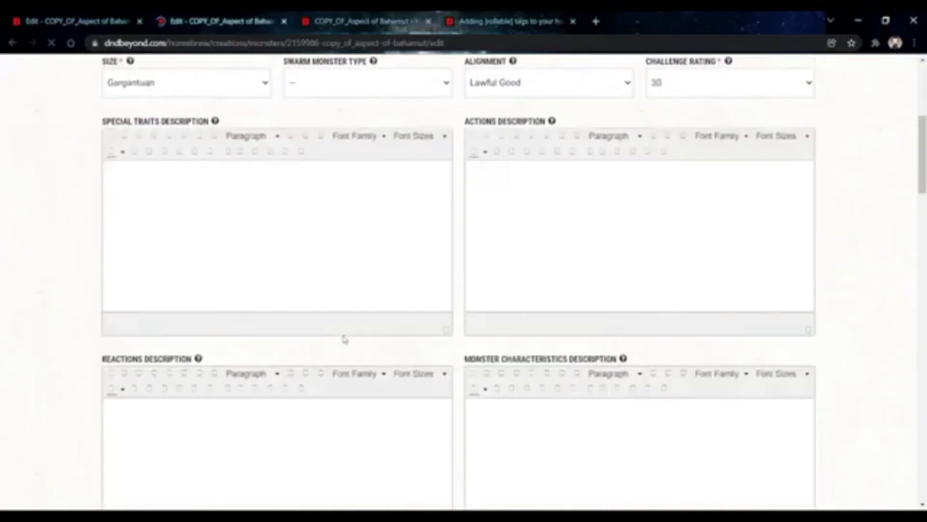
{"action": "scroll", "coordinate": [344, 338], "scroll_direction": "down", "scroll_amount": 20}
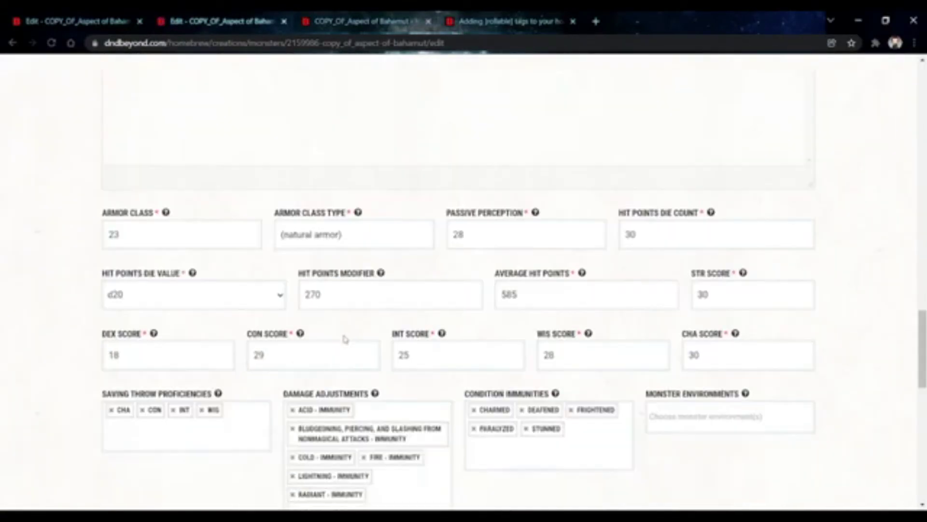
{"action": "left_click", "coordinate": [279, 313]}
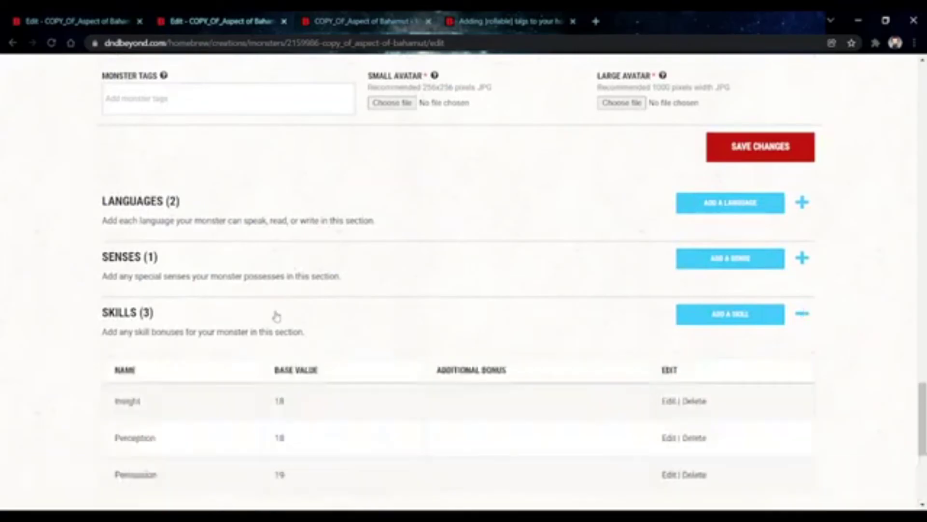
{"action": "scroll", "coordinate": [287, 297], "scroll_direction": "down", "scroll_amount": 3}
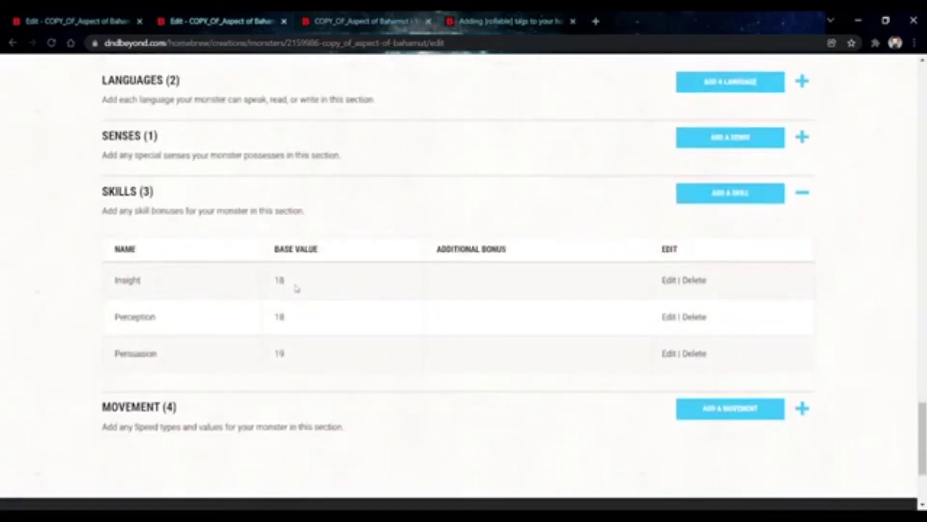
{"action": "left_click_drag", "start_coordinate": [296, 285], "coordinate": [246, 296]}
{"action": "left_click", "coordinate": [246, 296]}
{"action": "scroll", "coordinate": [280, 261], "scroll_direction": "down", "scroll_amount": 3}
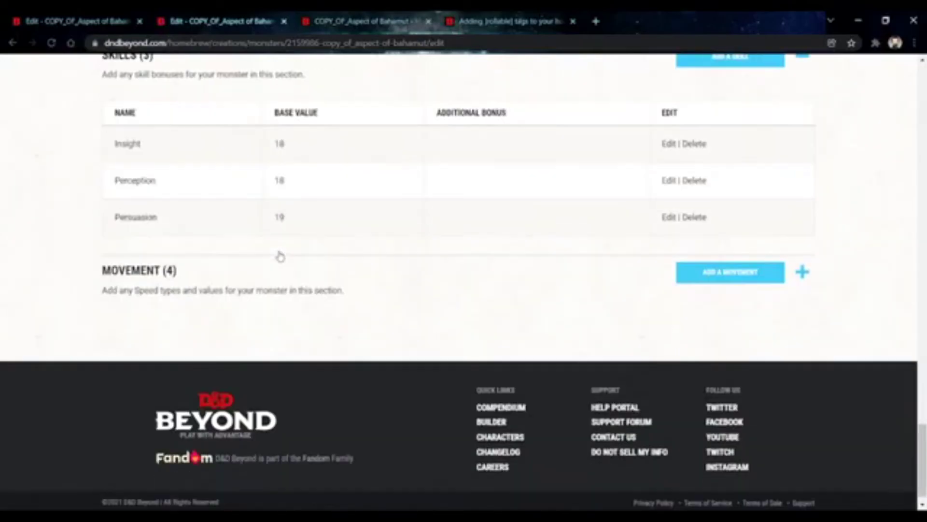
Expand the Movement section and review the walk, burrow, fly and swim speeds.
{"action": "left_click", "coordinate": [276, 260]}
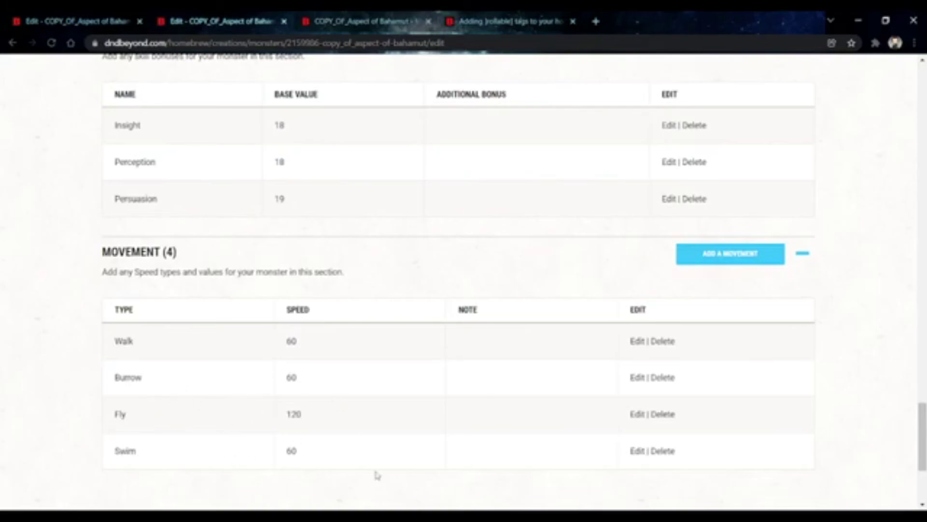
{"action": "left_click_drag", "start_coordinate": [318, 337], "coordinate": [262, 337]}
{"action": "left_click_drag", "start_coordinate": [316, 377], "coordinate": [285, 377]}
{"action": "left_click_drag", "start_coordinate": [326, 413], "coordinate": [250, 424]}
{"action": "left_click_drag", "start_coordinate": [308, 458], "coordinate": [217, 452]}
Switch to the monster's page and look over the core statistics and image of the copied Aspect of Bahamut.
{"action": "left_click", "coordinate": [184, 21]}
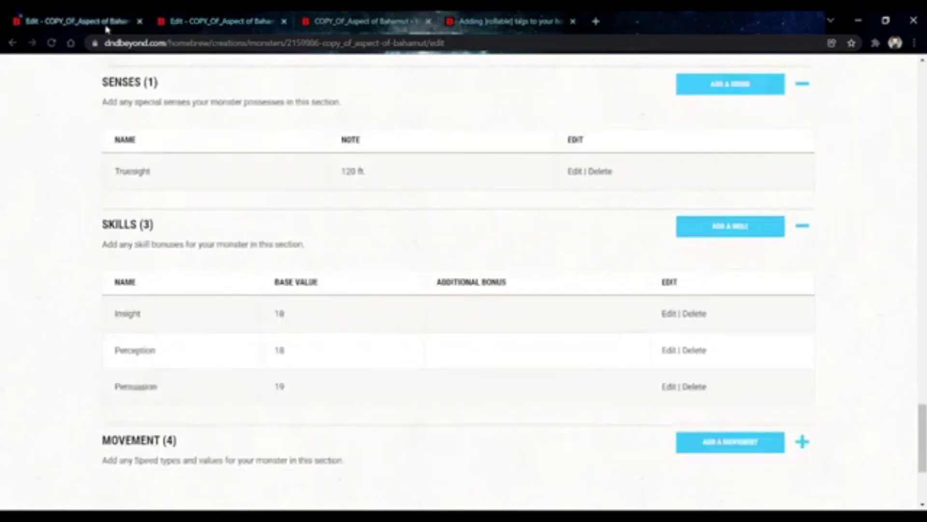
{"action": "left_click", "coordinate": [347, 24]}
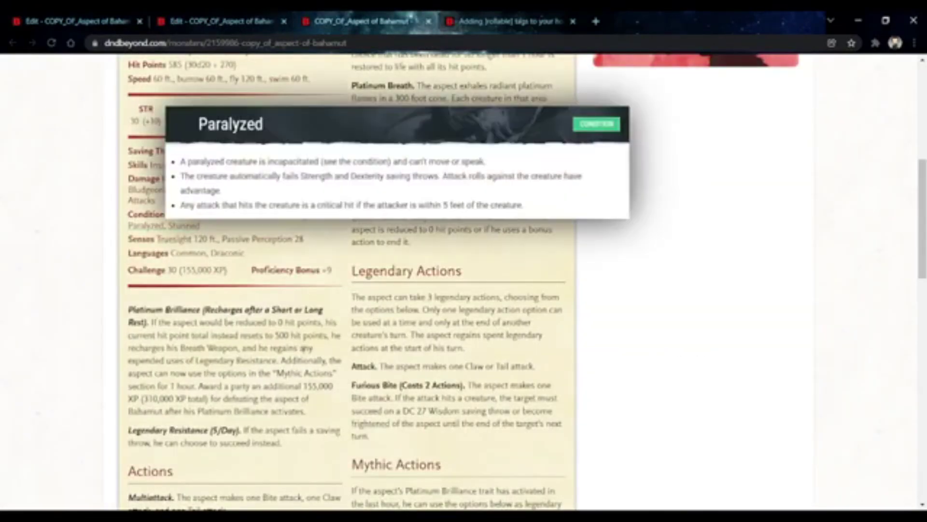
{"action": "scroll", "coordinate": [243, 271], "scroll_direction": "up", "scroll_amount": 3}
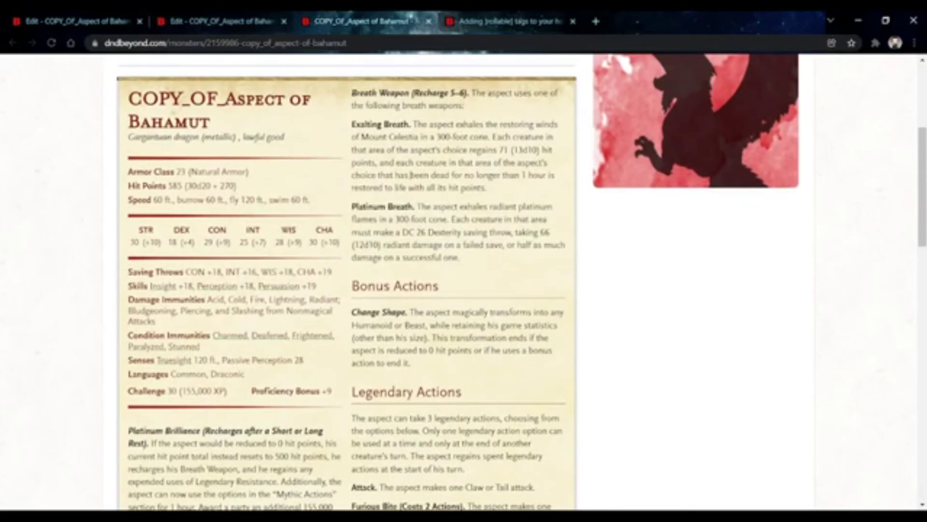
{"action": "scroll", "coordinate": [434, 257], "scroll_direction": "down", "scroll_amount": 2}
{"action": "scroll", "coordinate": [434, 256], "scroll_direction": "up", "scroll_amount": 7}
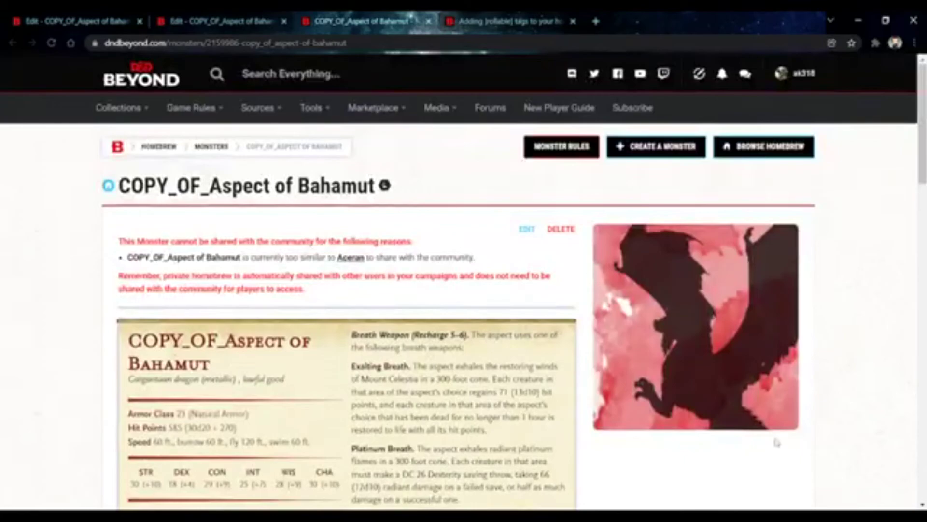
Look through the traits, actions, mythic actions and description on the monster's page.
{"action": "scroll", "coordinate": [606, 262], "scroll_direction": "down", "scroll_amount": 14}
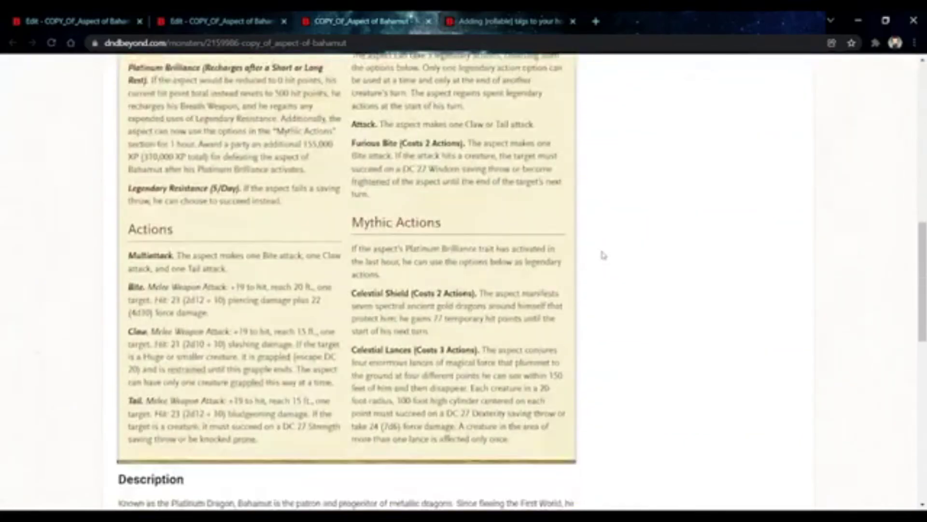
{"action": "scroll", "coordinate": [603, 255], "scroll_direction": "down", "scroll_amount": 3}
{"action": "scroll", "coordinate": [603, 255], "scroll_direction": "down", "scroll_amount": 2}
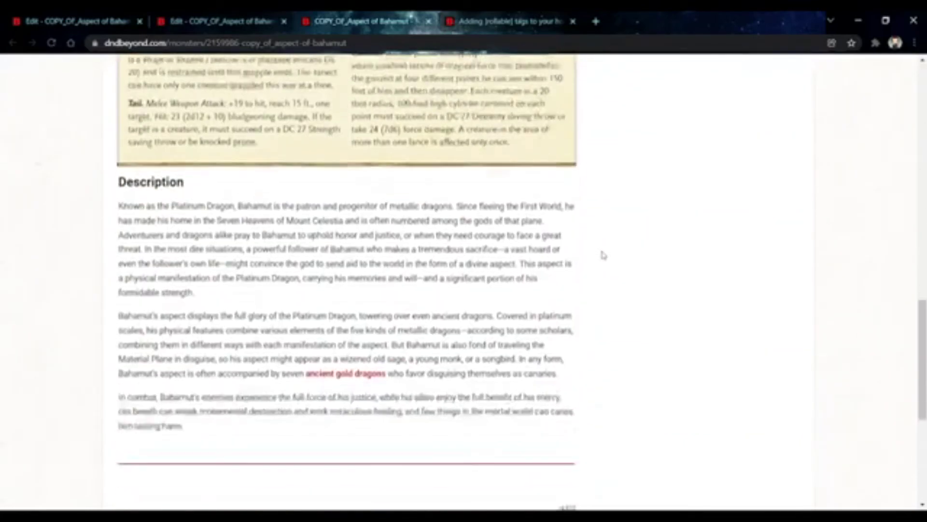
{"action": "scroll", "coordinate": [603, 255], "scroll_direction": "up", "scroll_amount": 3}
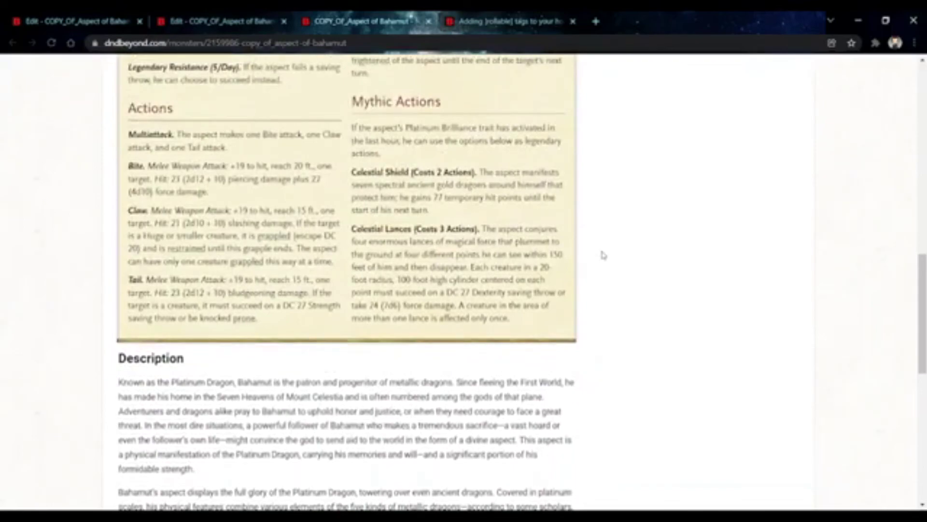
{"action": "scroll", "coordinate": [604, 254], "scroll_direction": "up", "scroll_amount": 3}
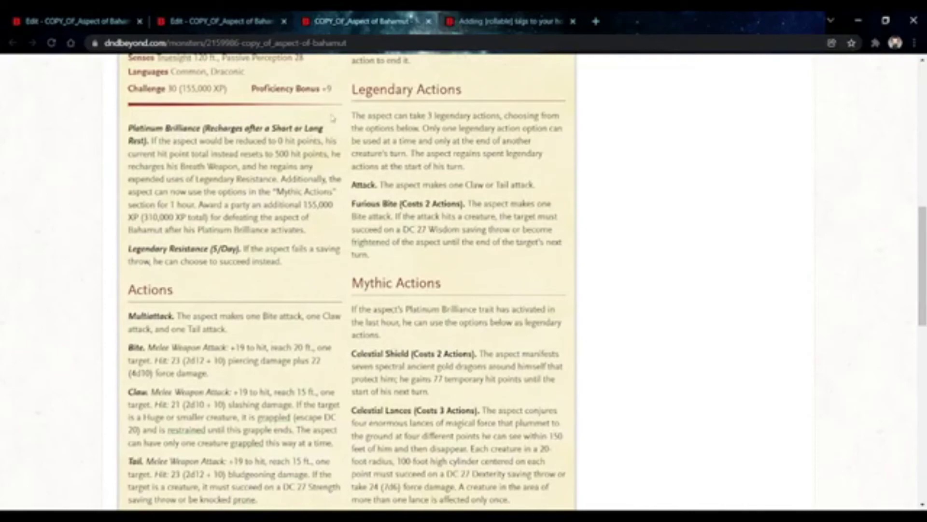
Switch to the forum thread on adding rollable tags and go back up through its guide.
{"action": "left_click", "coordinate": [456, 22]}
{"action": "scroll", "coordinate": [456, 109], "scroll_direction": "up", "scroll_amount": 20}
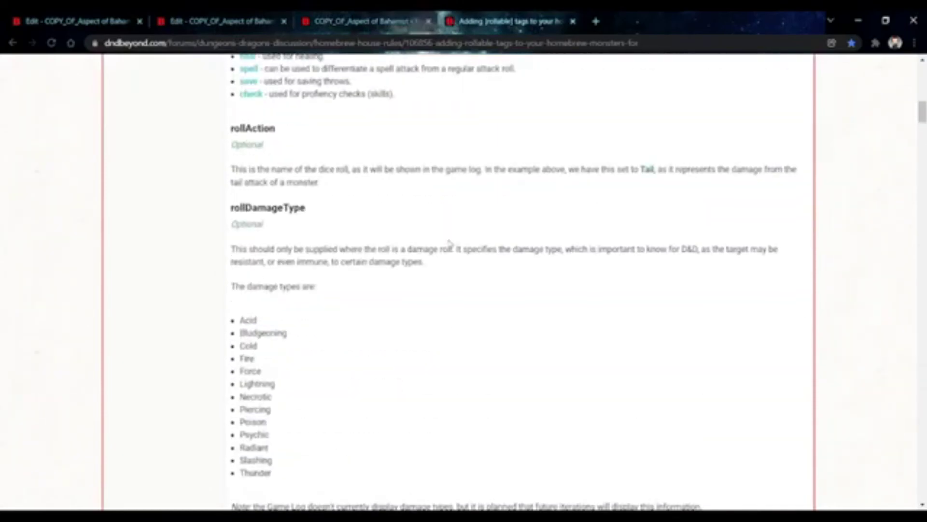